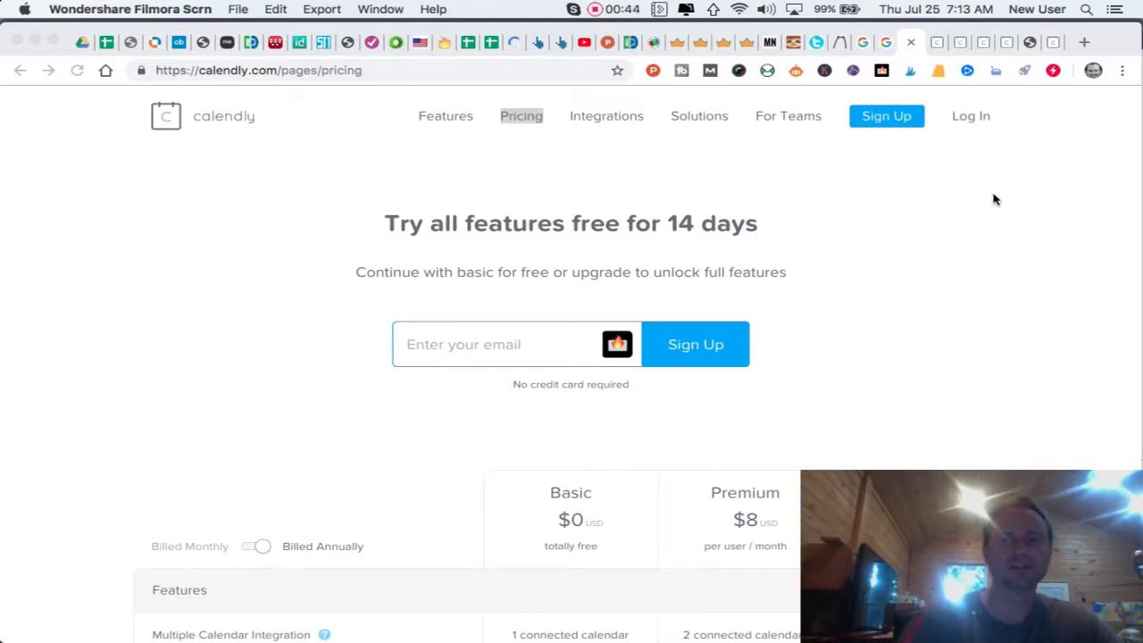
Examine the Calendly pricing page's comparison of the Basic, Premium and Pro plans, from prices through features and integrations to support.
click(935, 42)
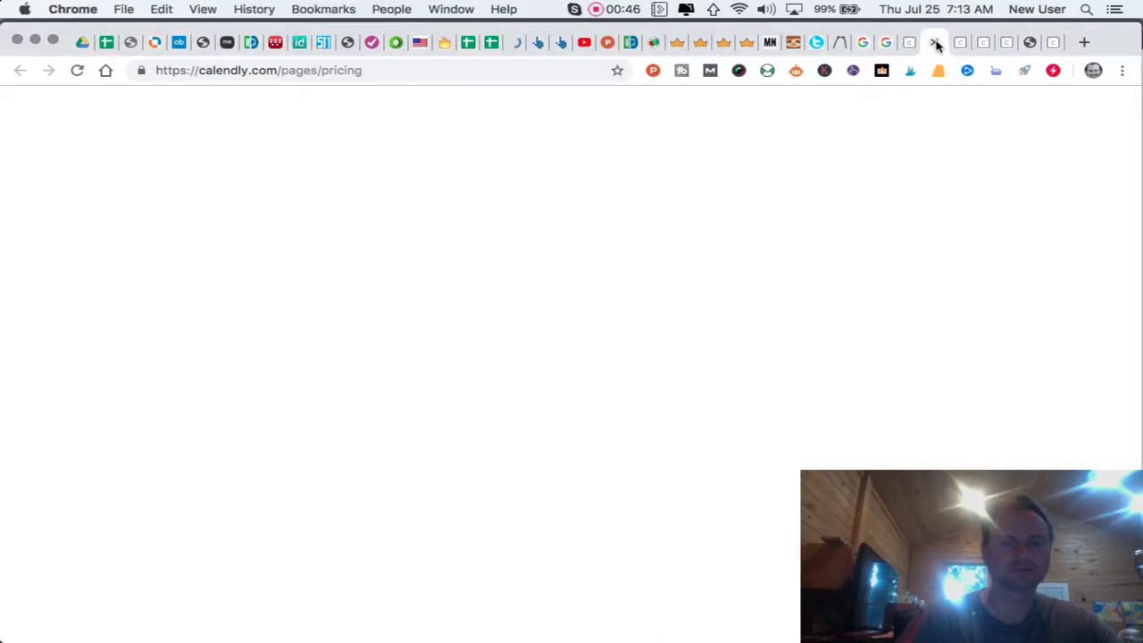
scroll(840, 288, down, 1)
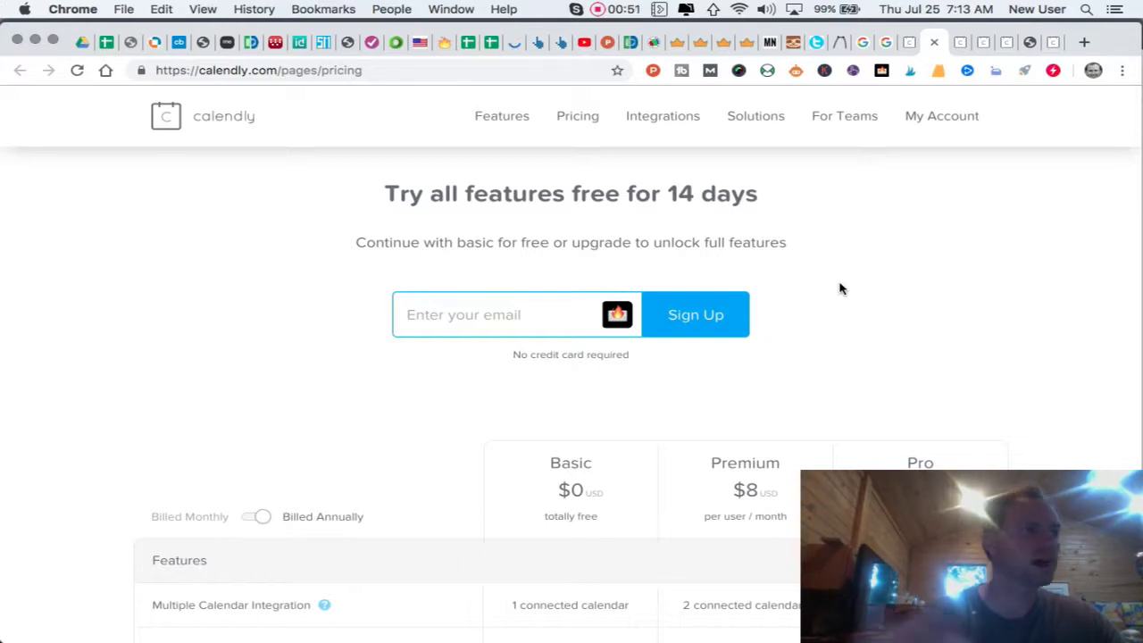
scroll(839, 288, down, 5)
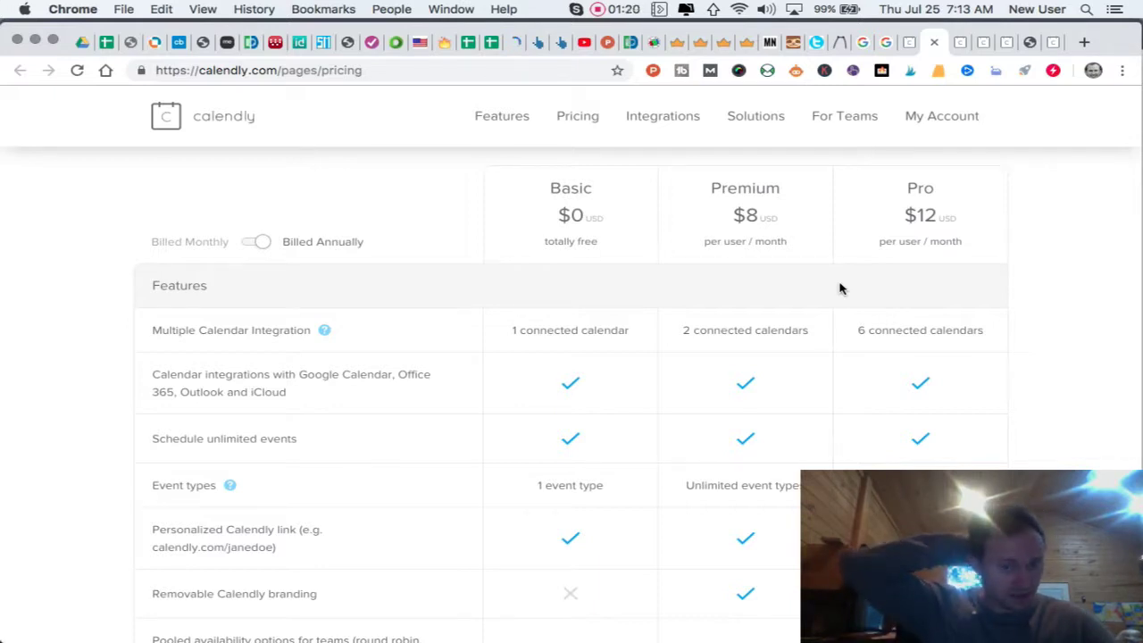
scroll(839, 289, down, 8)
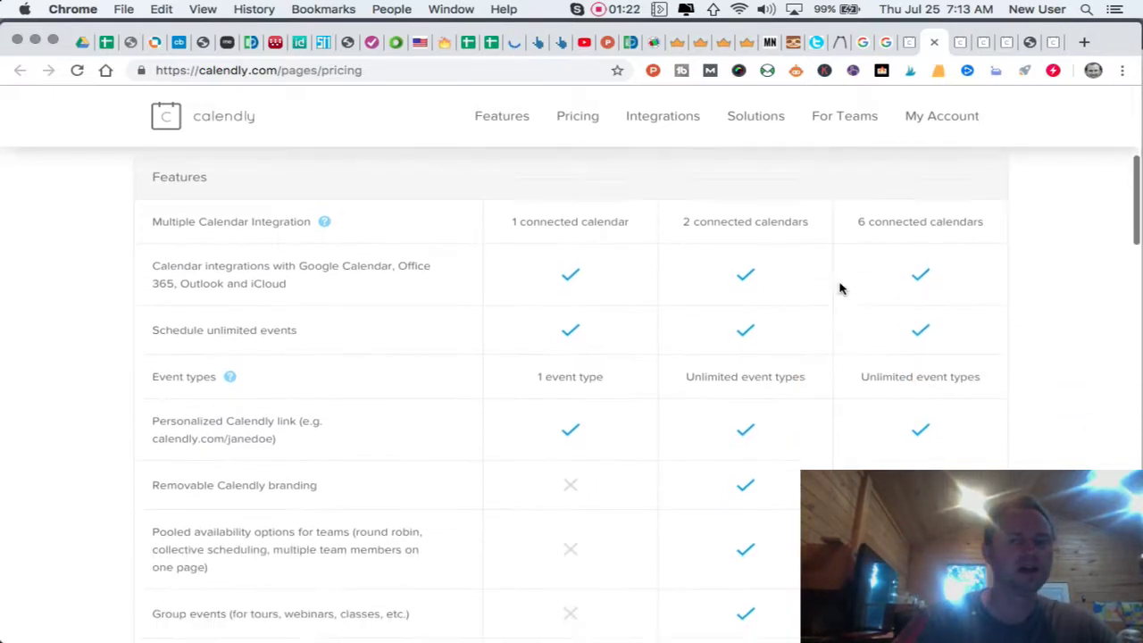
scroll(840, 288, down, 4)
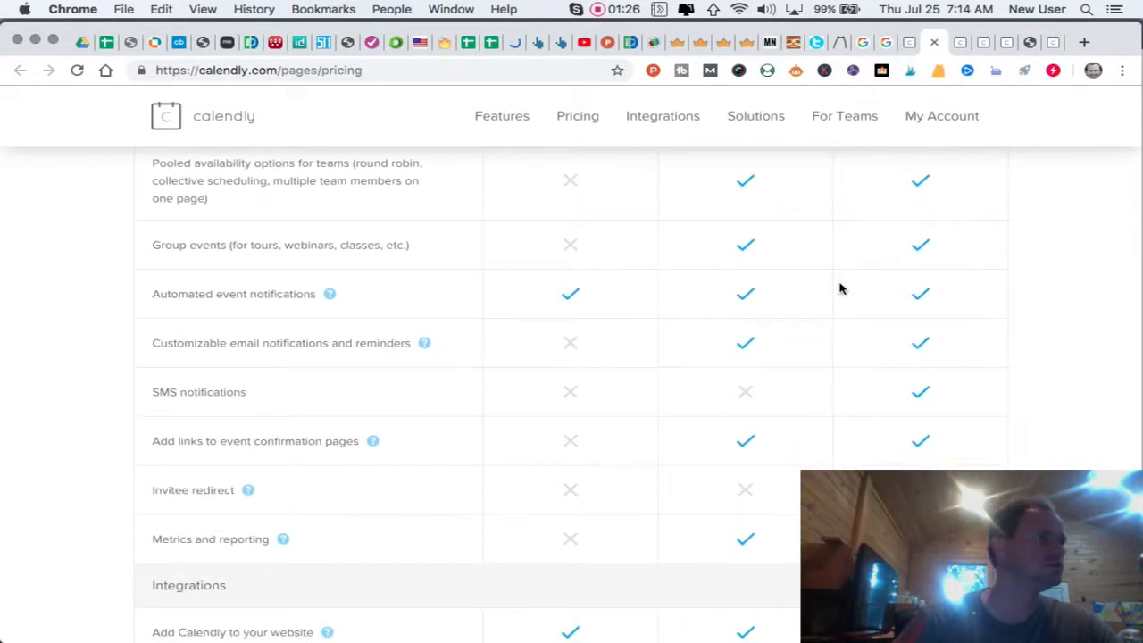
scroll(839, 289, down, 4)
scroll(839, 289, down, 5)
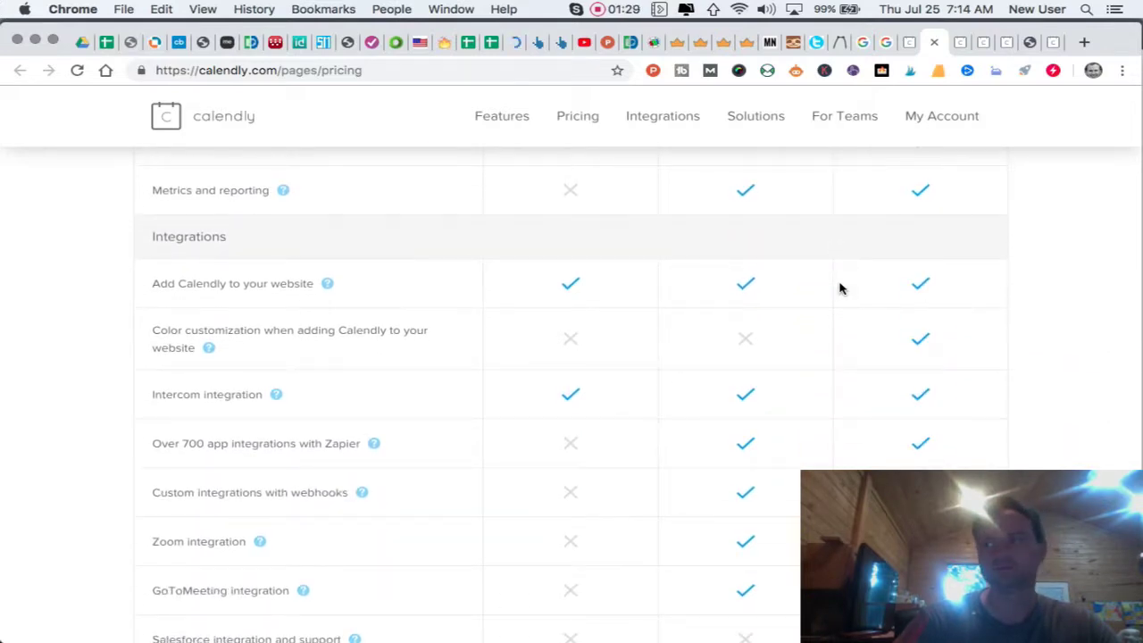
scroll(839, 288, down, 6)
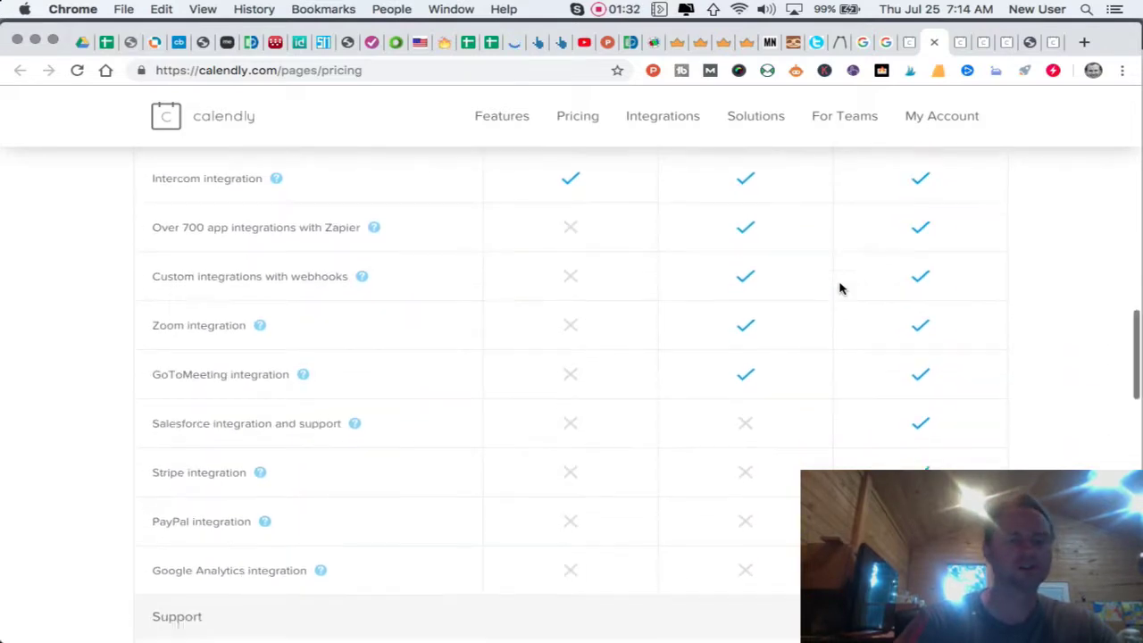
scroll(840, 288, down, 3)
scroll(840, 288, down, 6)
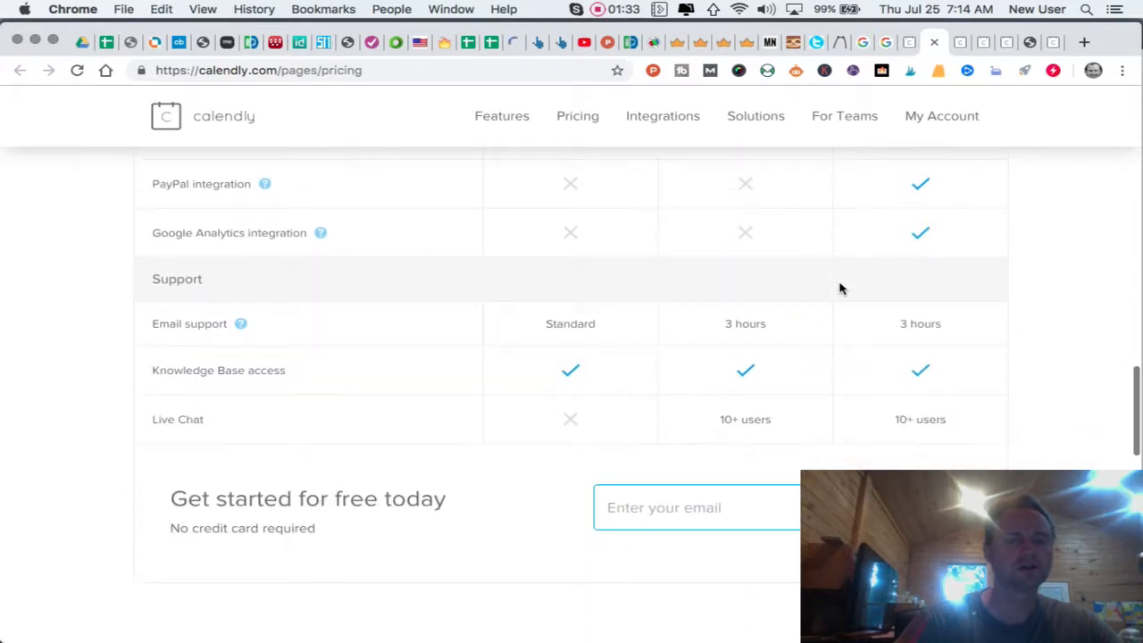
Recheck the feature and integration rows of the plan comparison against the three plan prices.
scroll(839, 288, up, 20)
scroll(839, 289, down, 15)
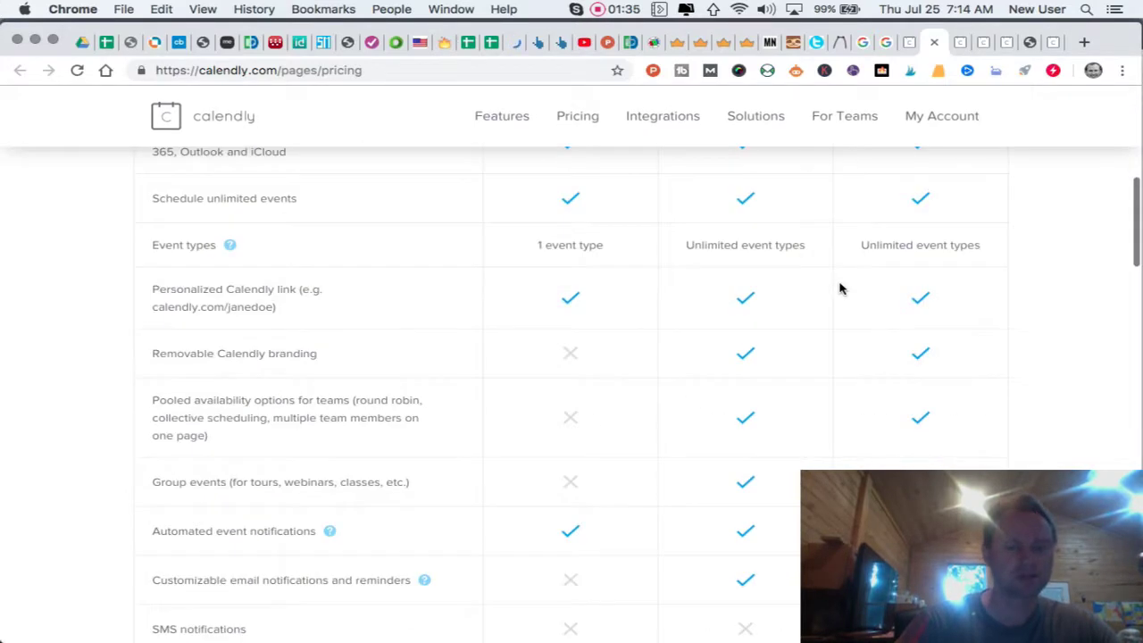
scroll(840, 288, down, 7)
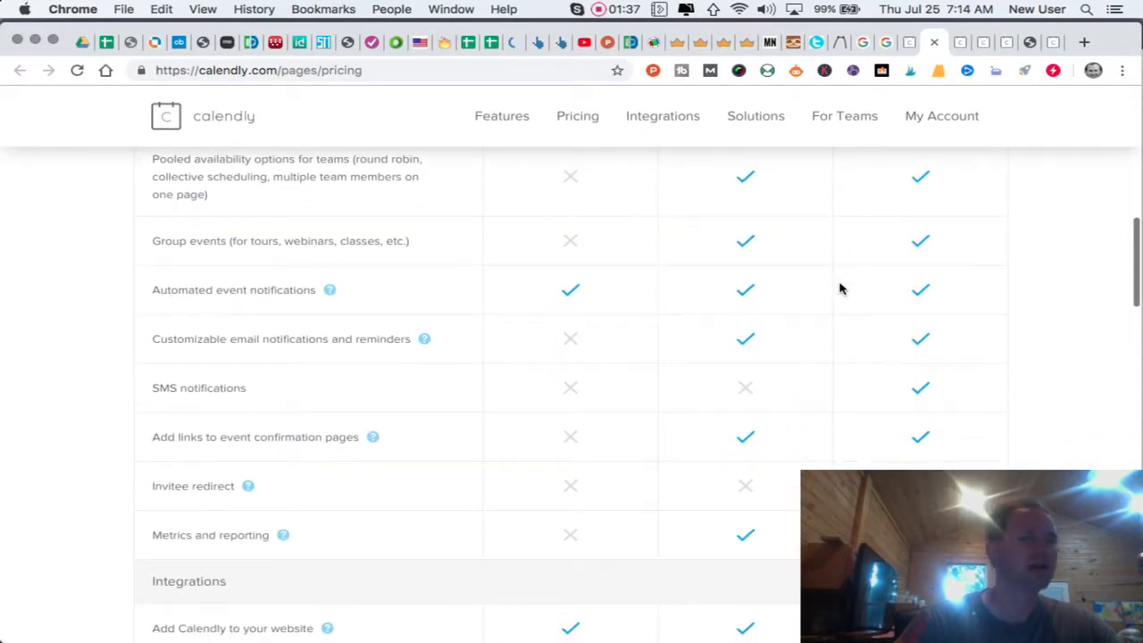
scroll(839, 289, down, 5)
scroll(840, 289, down, 5)
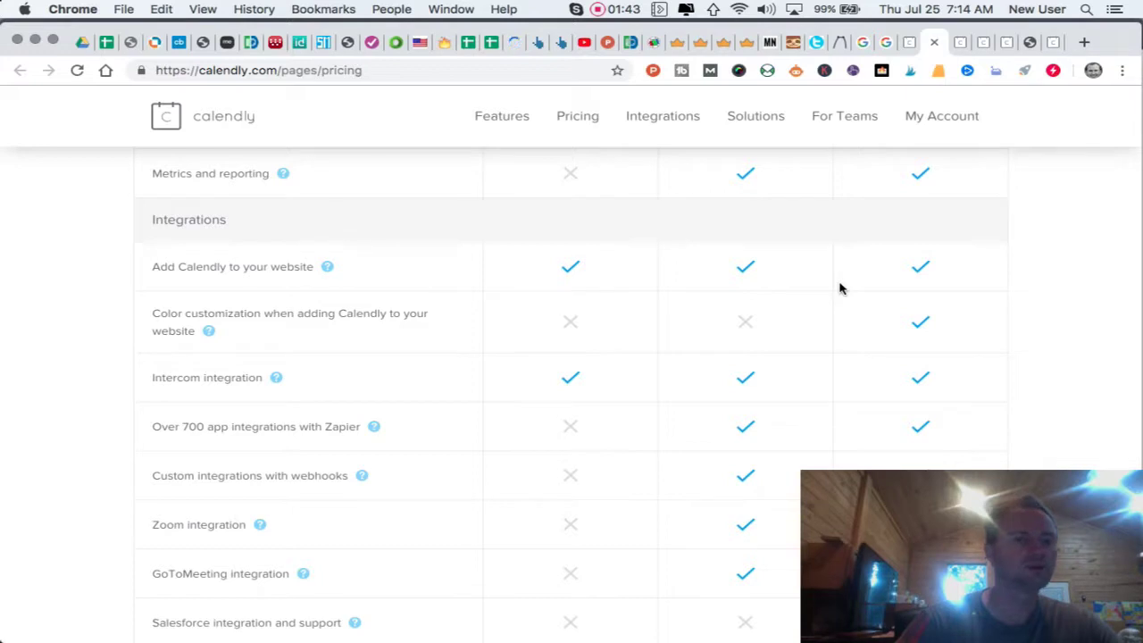
scroll(840, 289, down, 5)
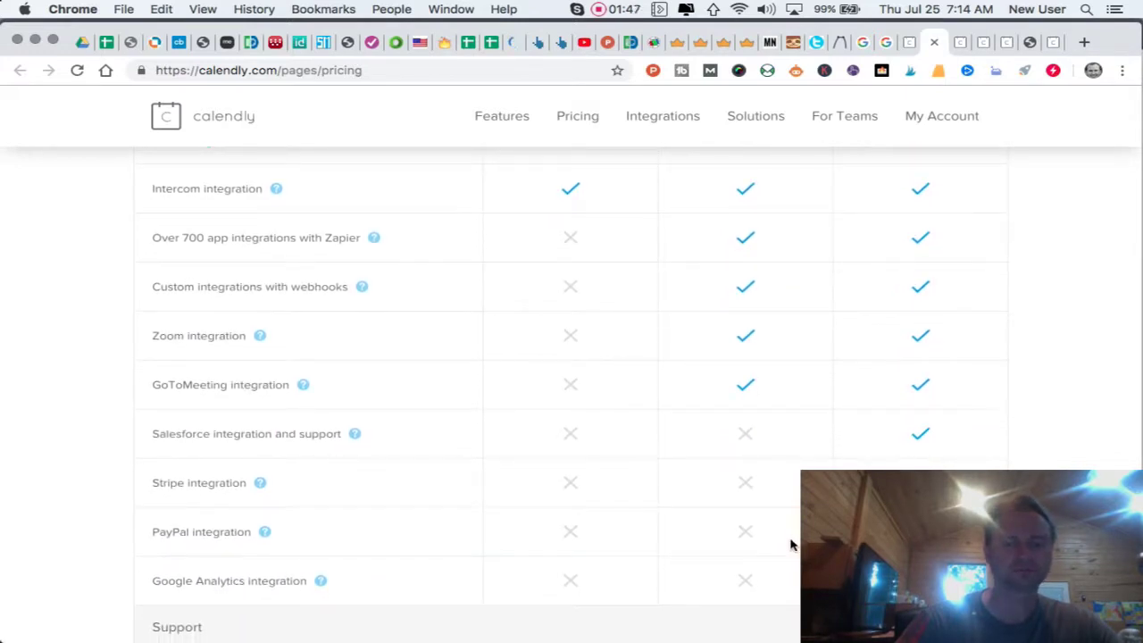
scroll(790, 544, up, 10)
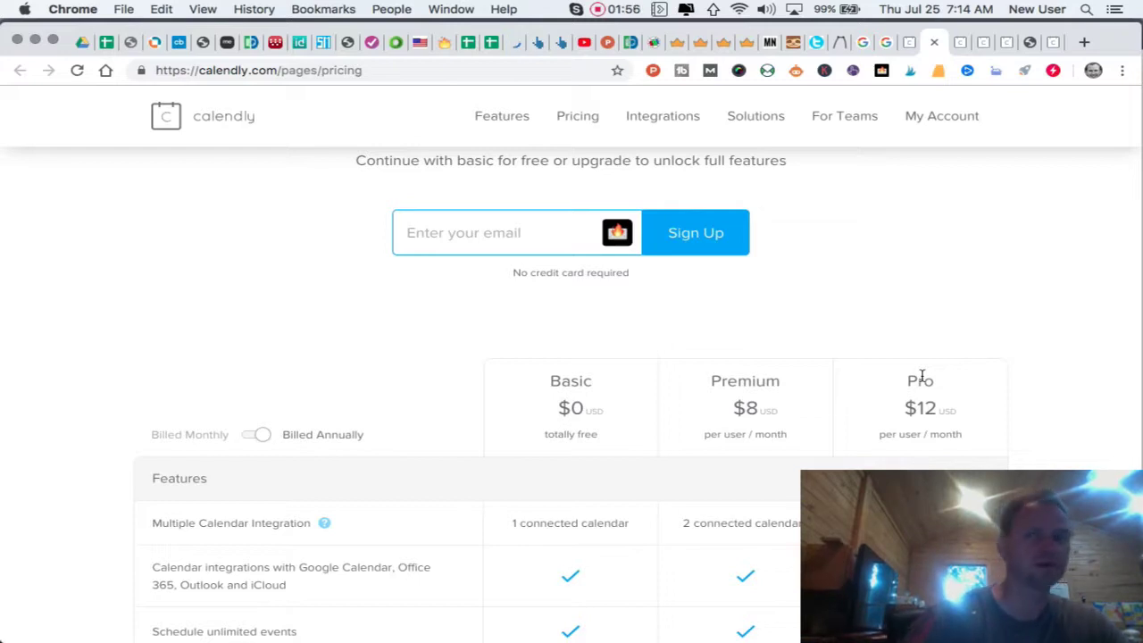
Read Calendly's Interview Scheduling solution page, including the sections on effortless interviews and deeper insight.
click(957, 49)
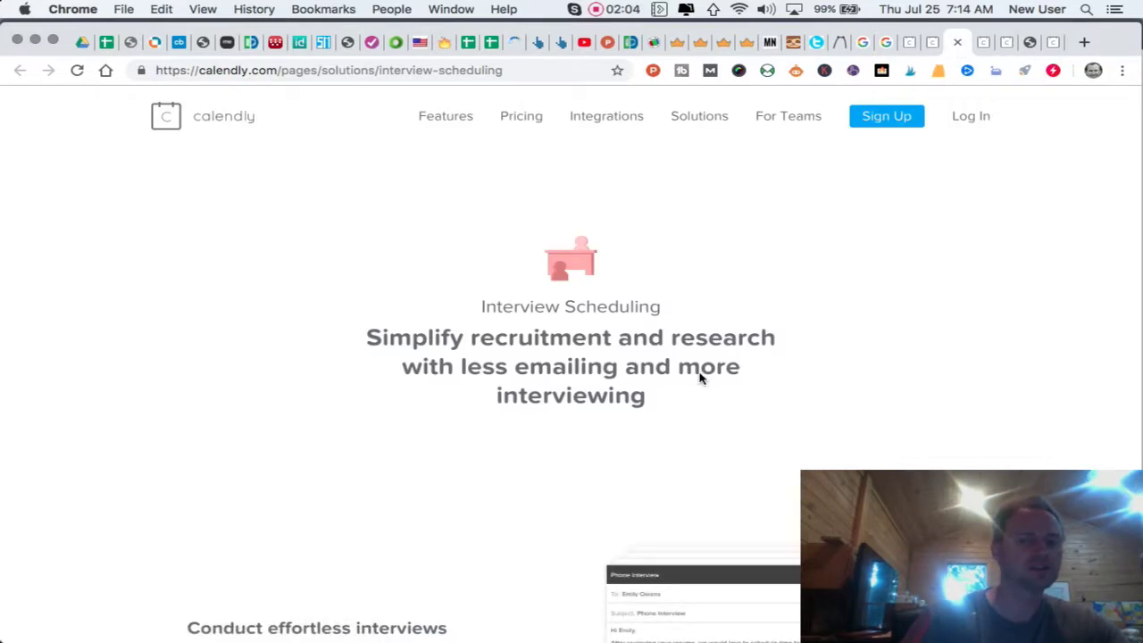
scroll(700, 378, down, 5)
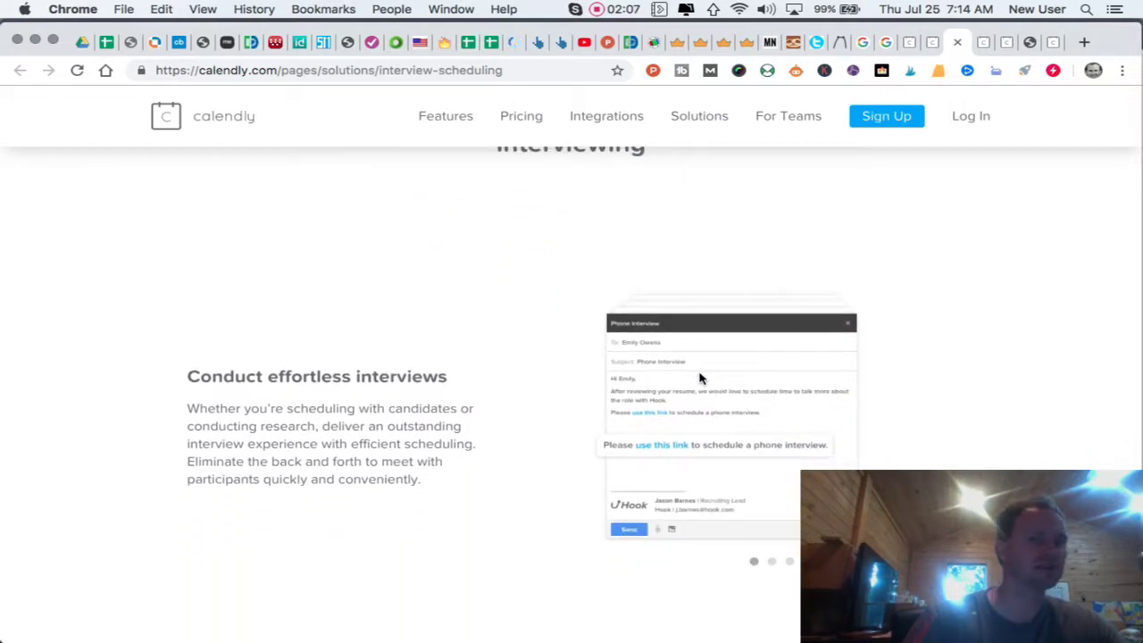
scroll(700, 378, down, 1)
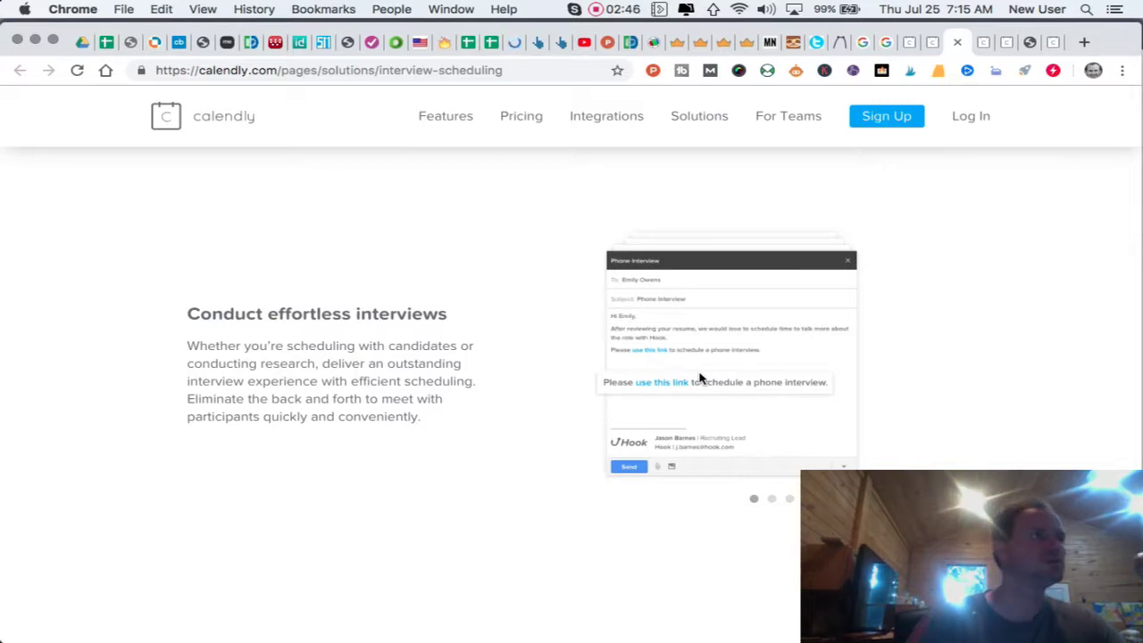
scroll(700, 379, down, 5)
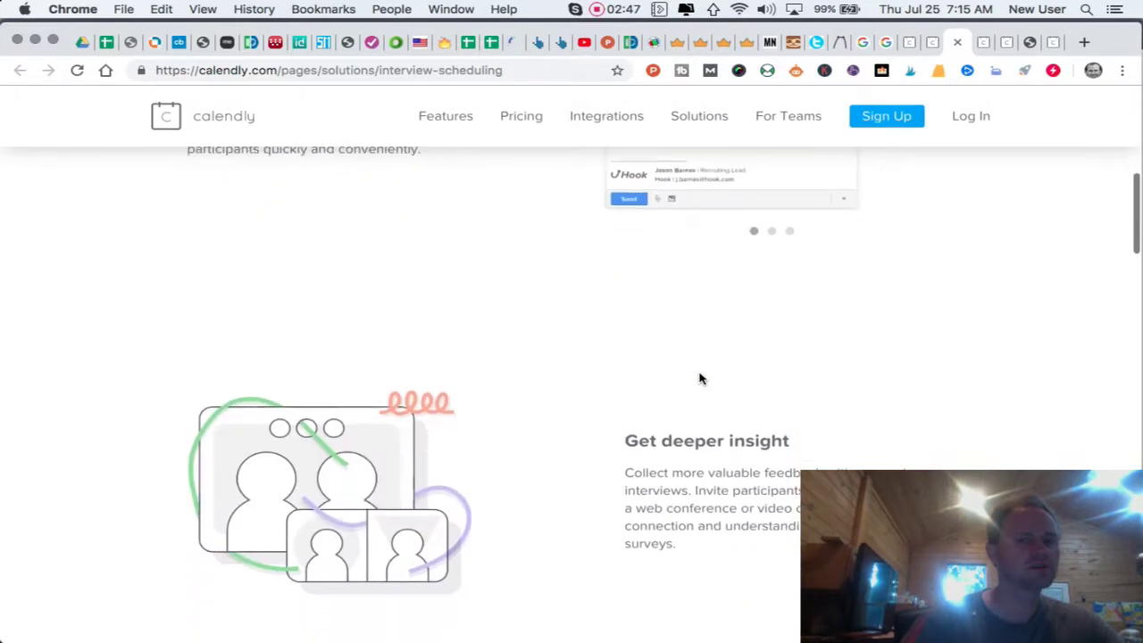
scroll(700, 379, down, 3)
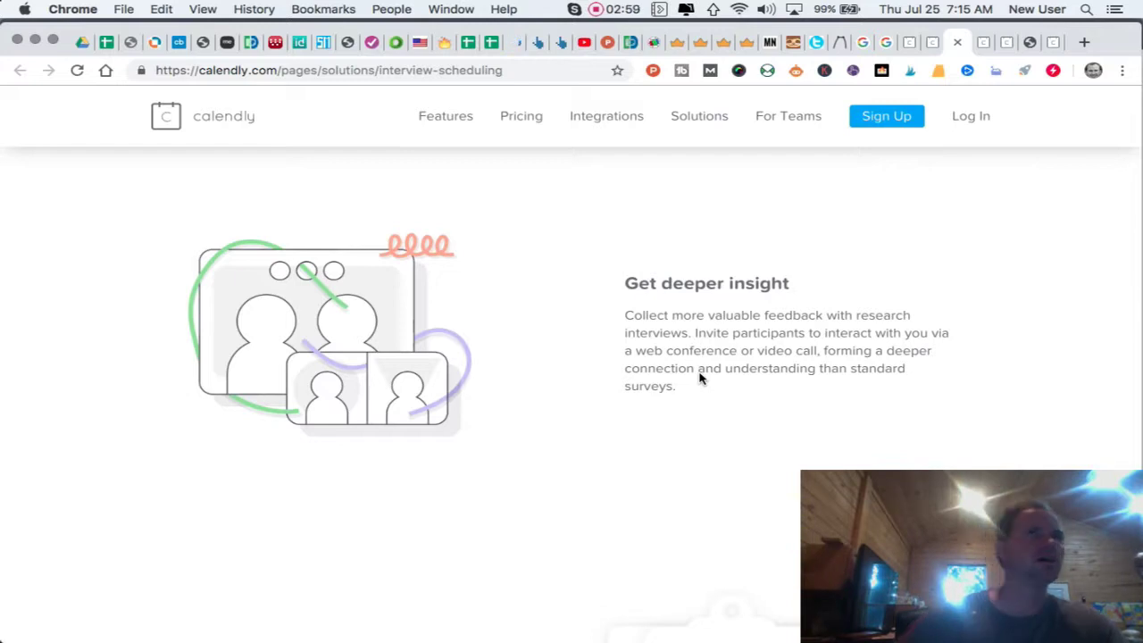
Look through Calendly's integrations page, from Chrome, Zoom and Salesforce to API + Webhooks and website embedding.
click(983, 42)
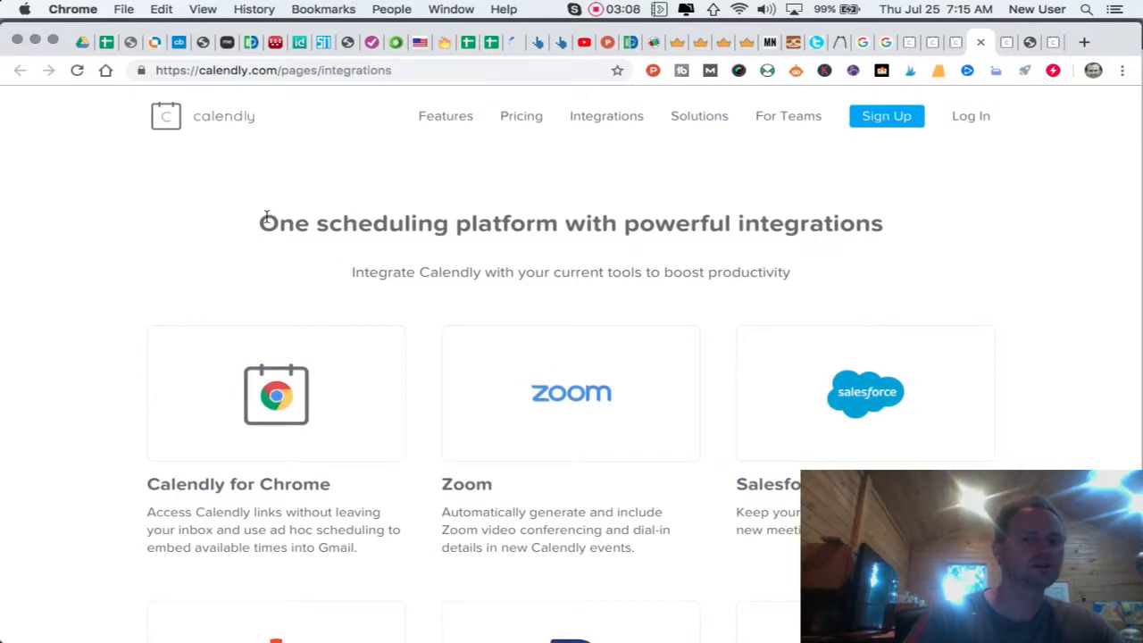
scroll(266, 216, down, 1)
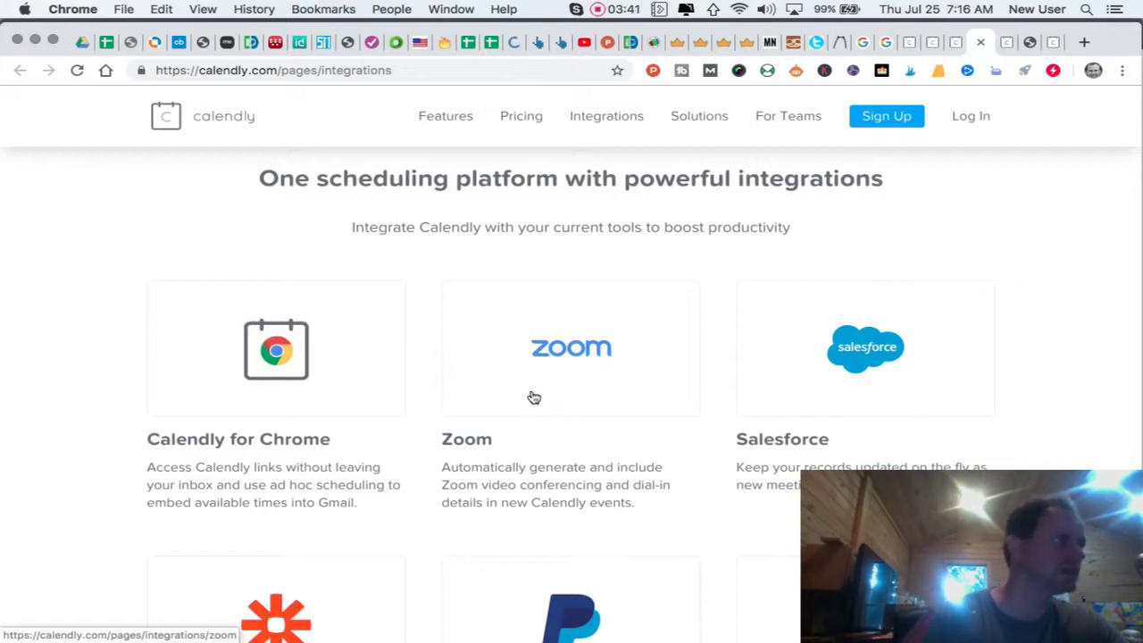
scroll(602, 464, down, 3)
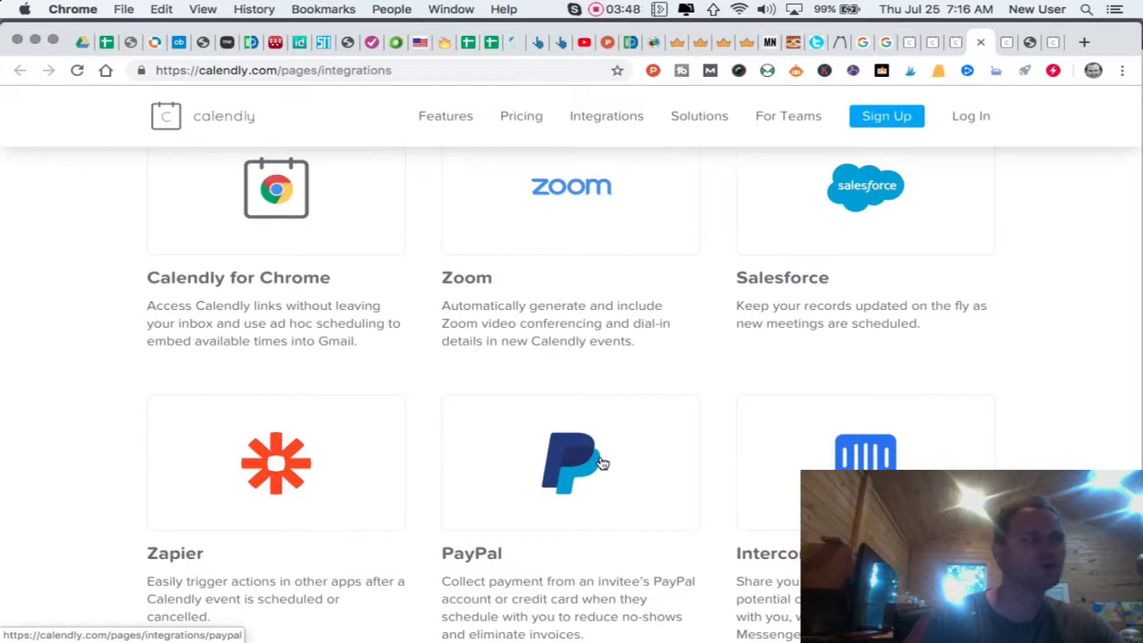
scroll(603, 463, down, 3)
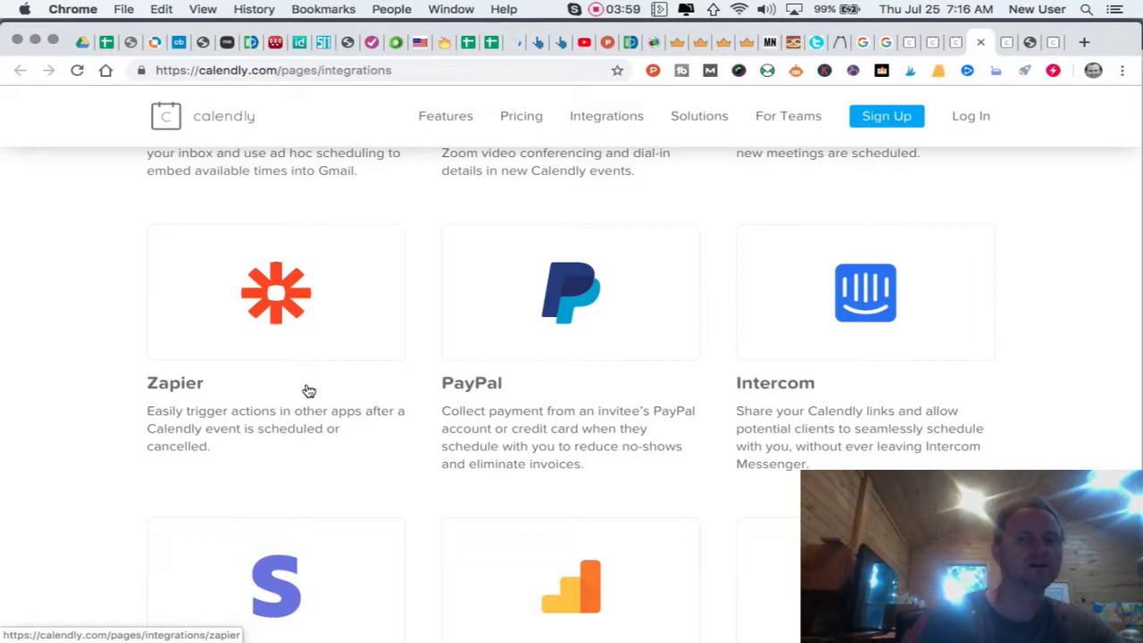
scroll(308, 390, down, 3)
scroll(308, 390, down, 5)
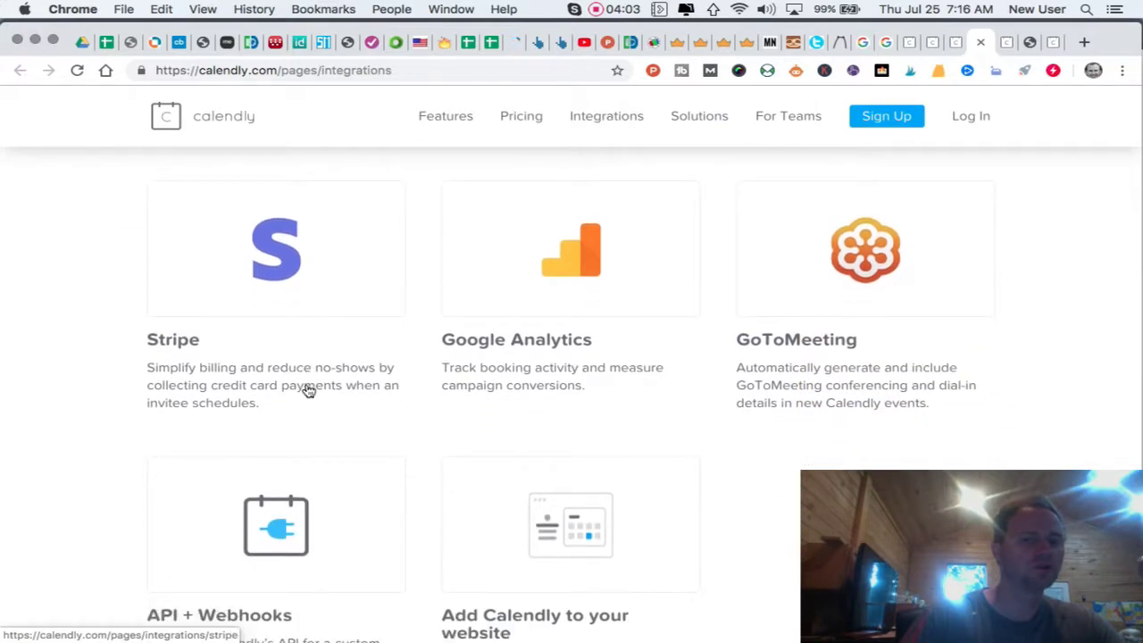
scroll(308, 391, down, 8)
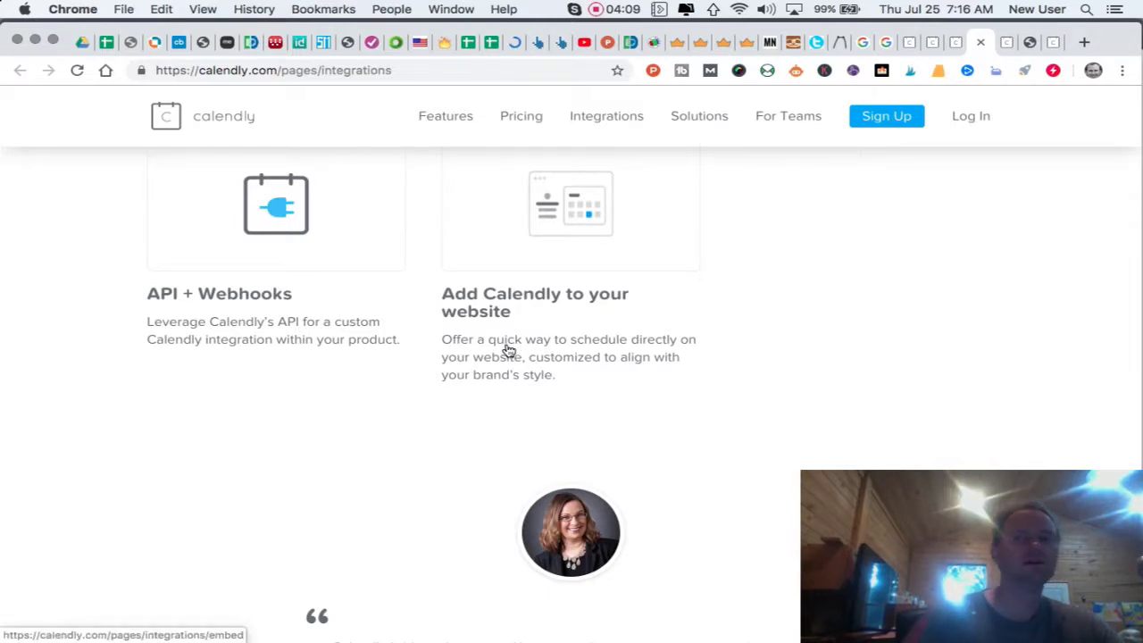
scroll(518, 339, up, 12)
View the account's event types and examine the link-sharing options of the Podcast Interview event.
click(1006, 43)
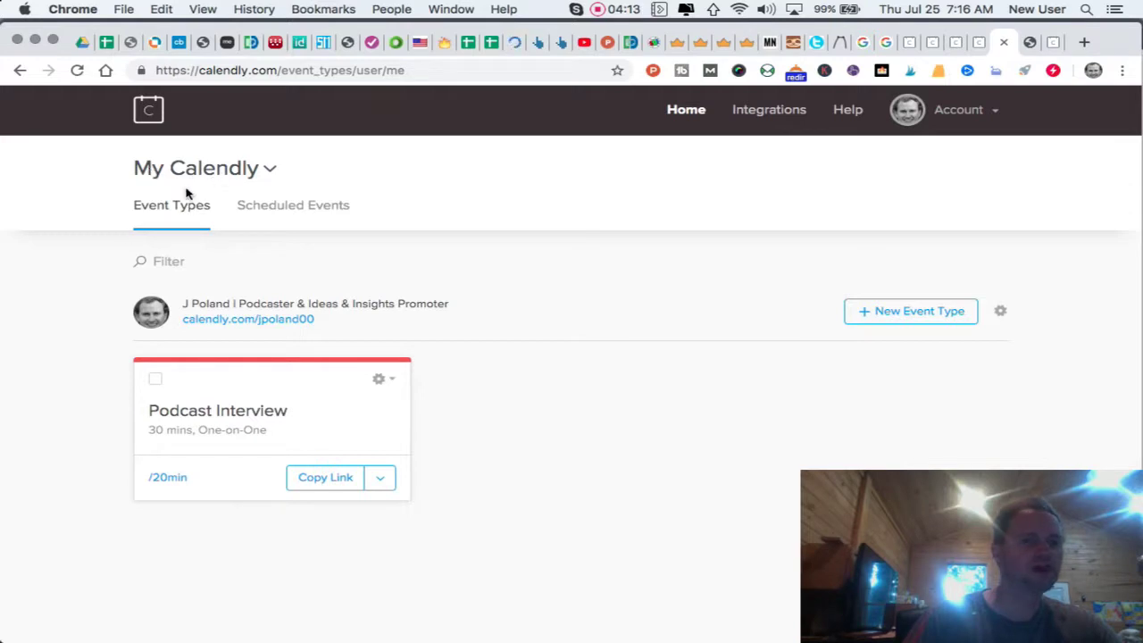
scroll(585, 417, down, 1)
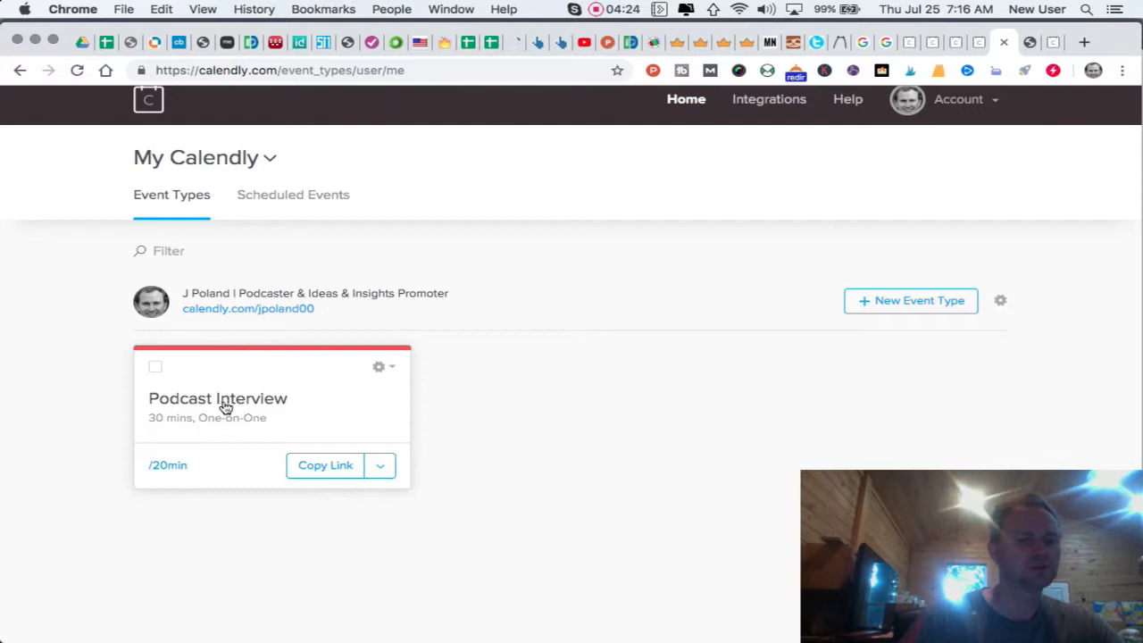
click(319, 476)
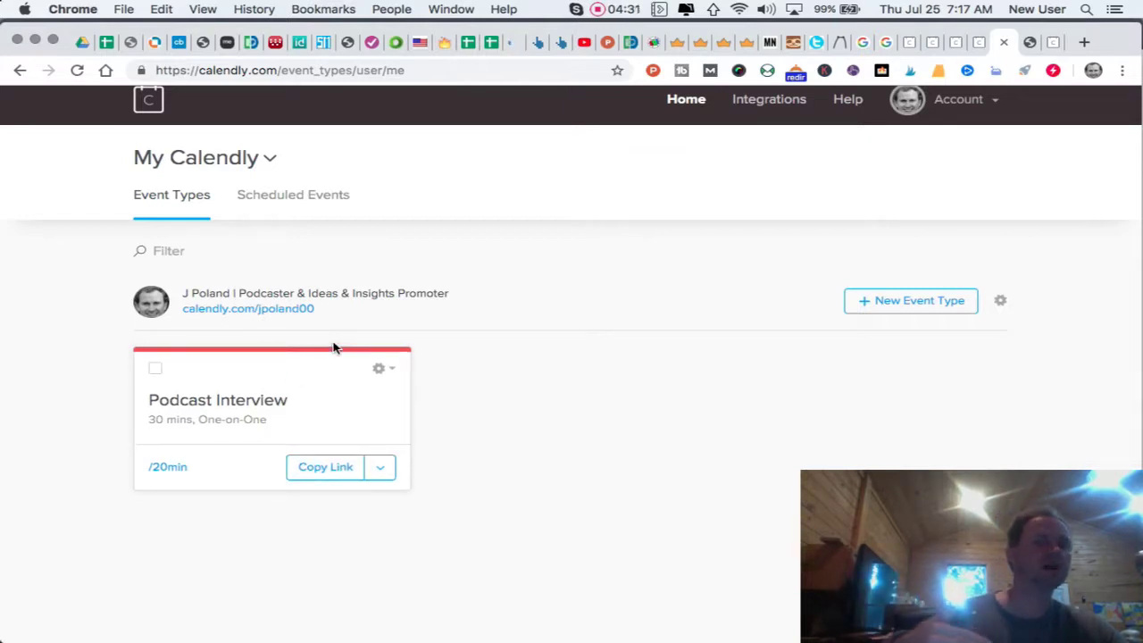
click(379, 466)
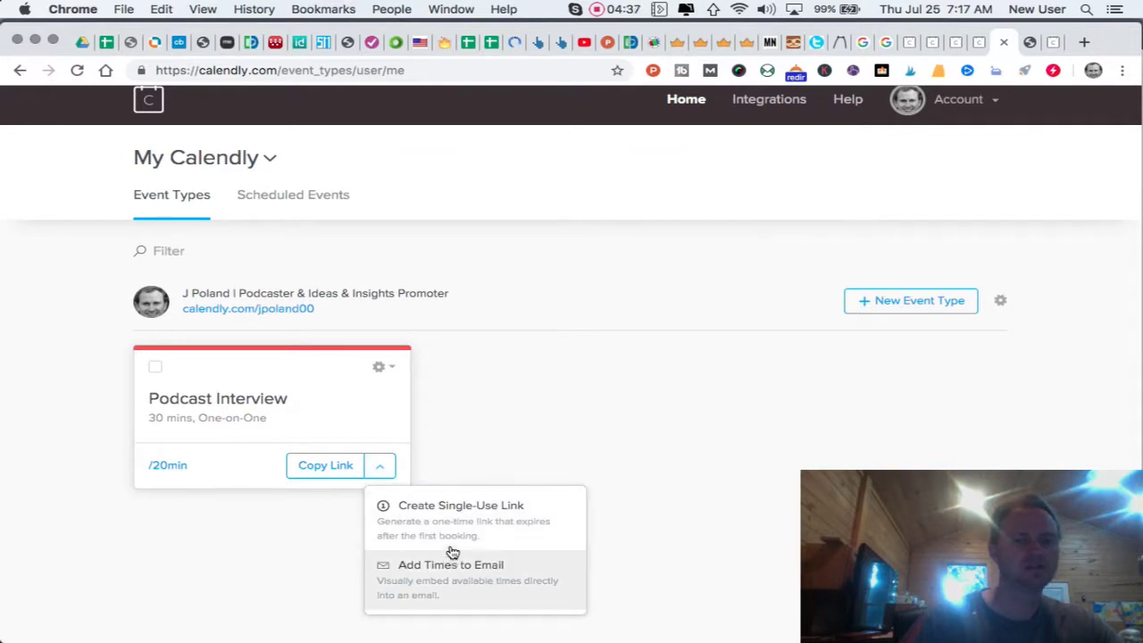
click(470, 421)
Open the Podcast Interview event type for editing and review its booking settings and additional options.
click(238, 402)
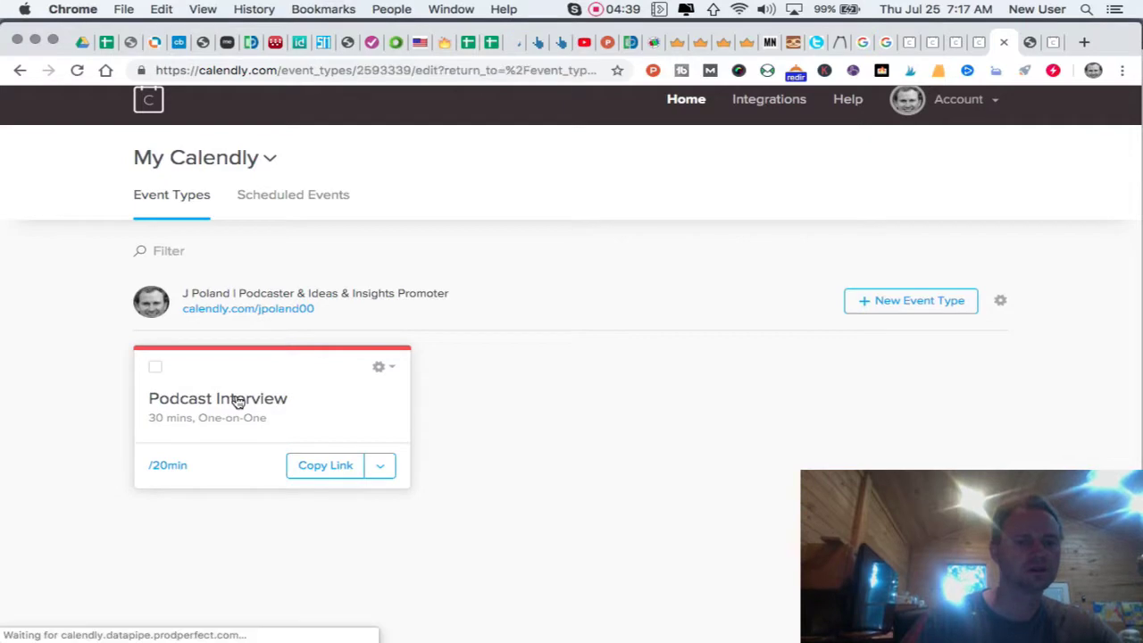
scroll(295, 494, down, 3)
scroll(295, 494, up, 2)
scroll(294, 493, down, 2)
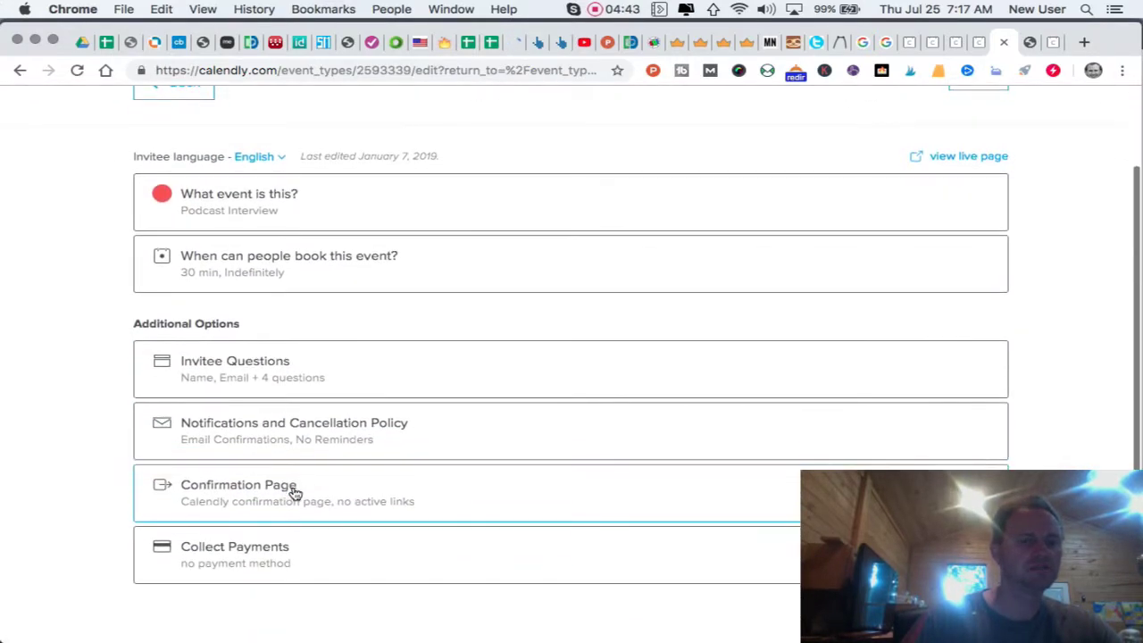
scroll(295, 494, up, 2)
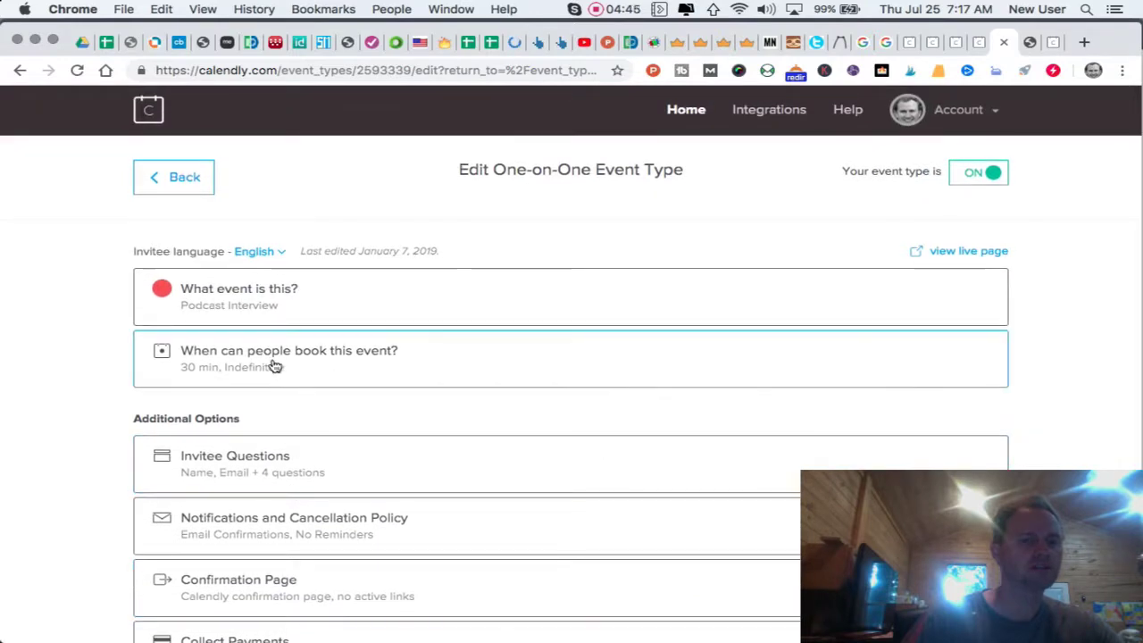
scroll(263, 401, down, 3)
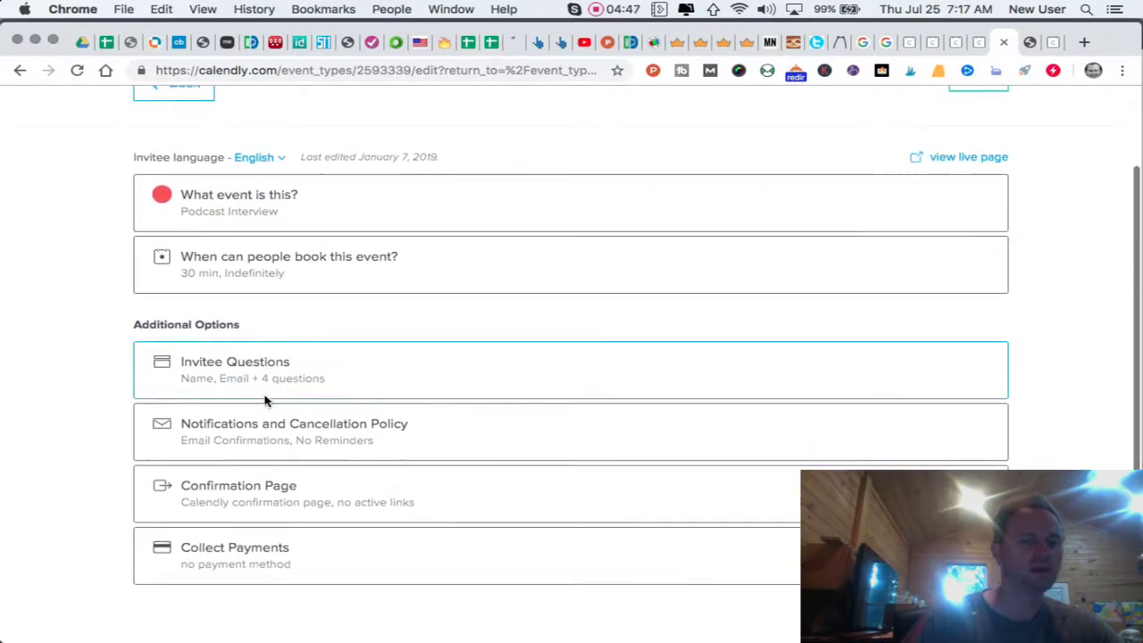
scroll(765, 294, up, 3)
scroll(765, 294, down, 2)
scroll(765, 294, up, 2)
scroll(500, 445, down, 1)
scroll(500, 445, down, 2)
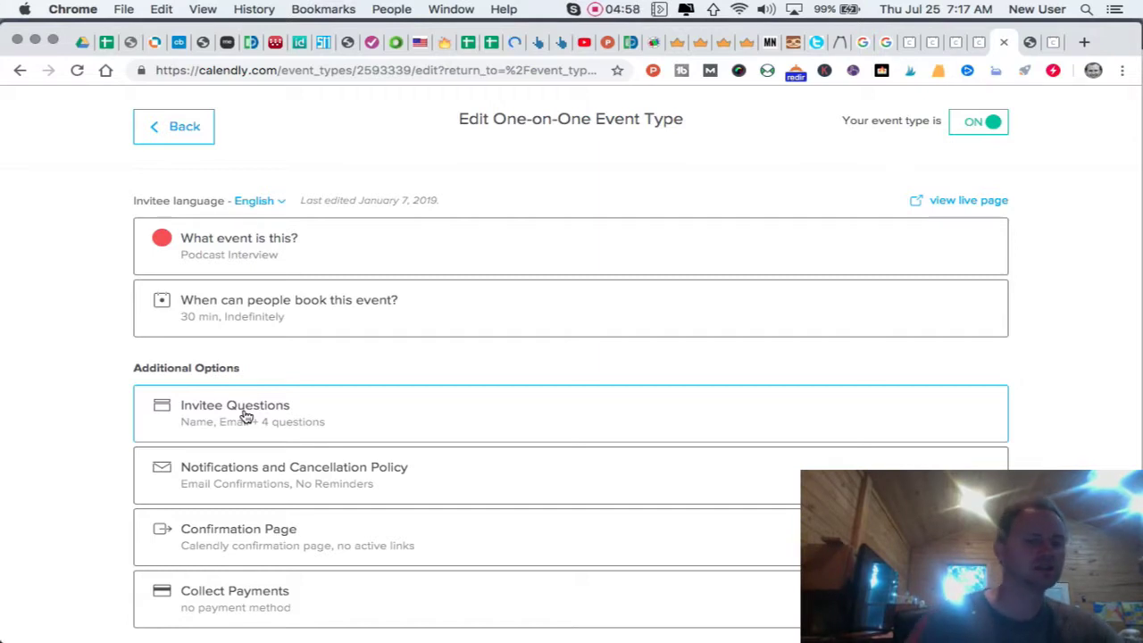
scroll(246, 415, down, 2)
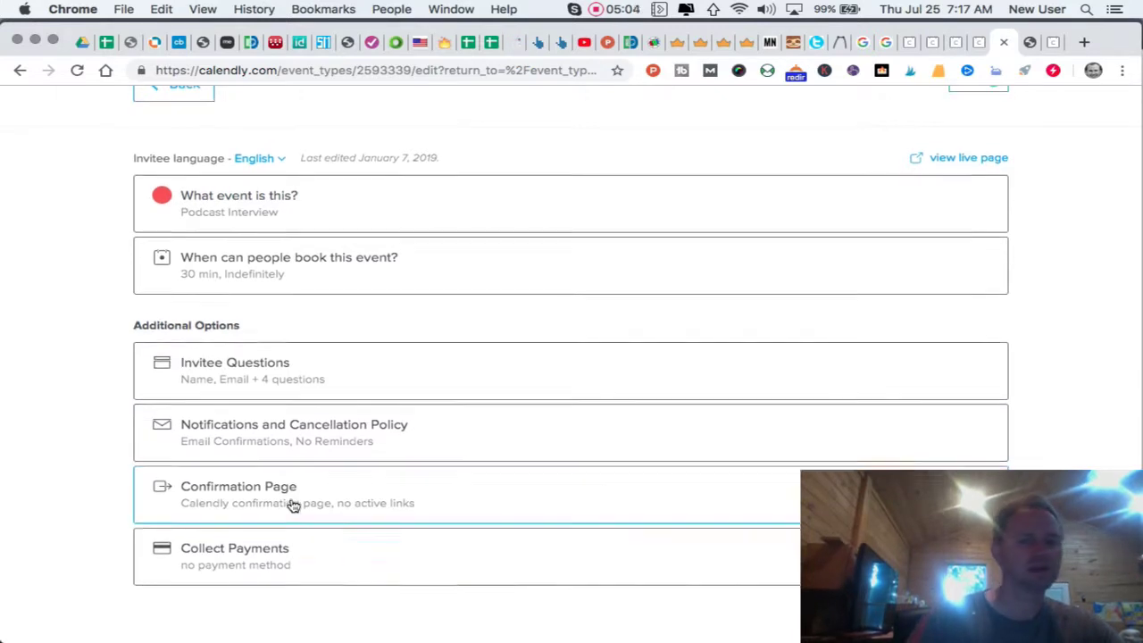
scroll(340, 531, up, 2)
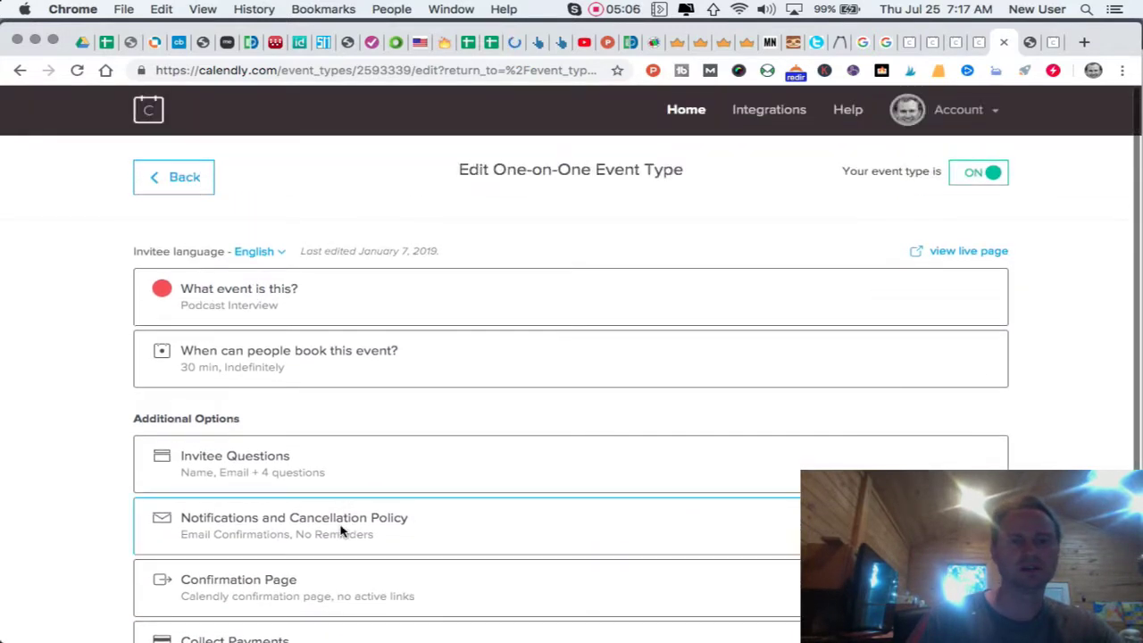
Check the remaining additional options of the Podcast Interview event and return to the event types list.
scroll(340, 531, down, 2)
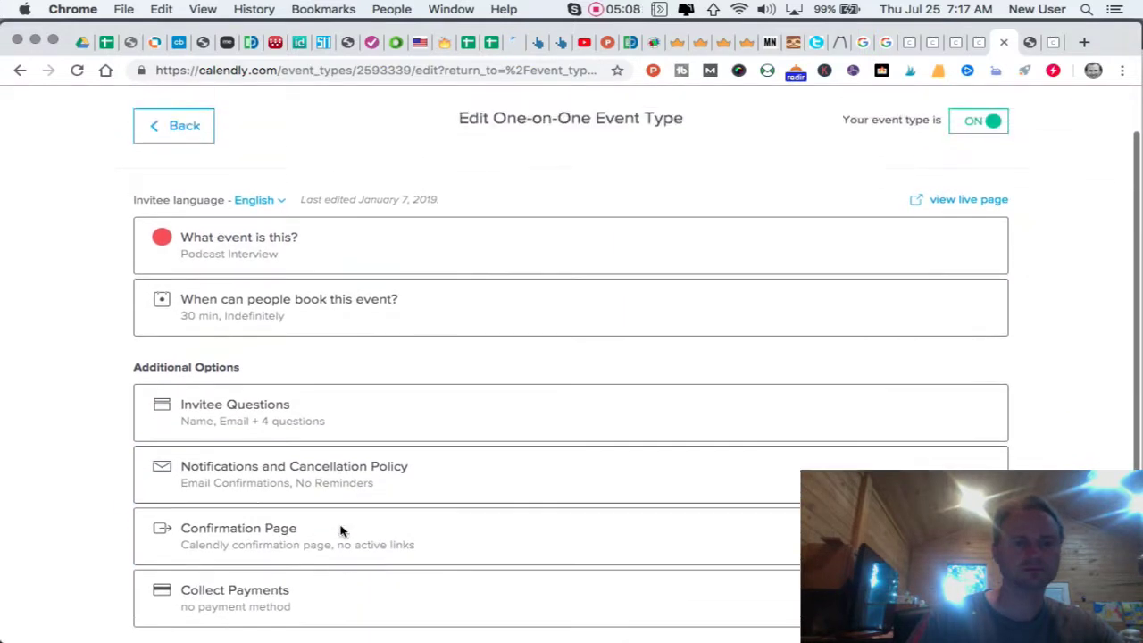
scroll(274, 378, up, 2)
click(163, 173)
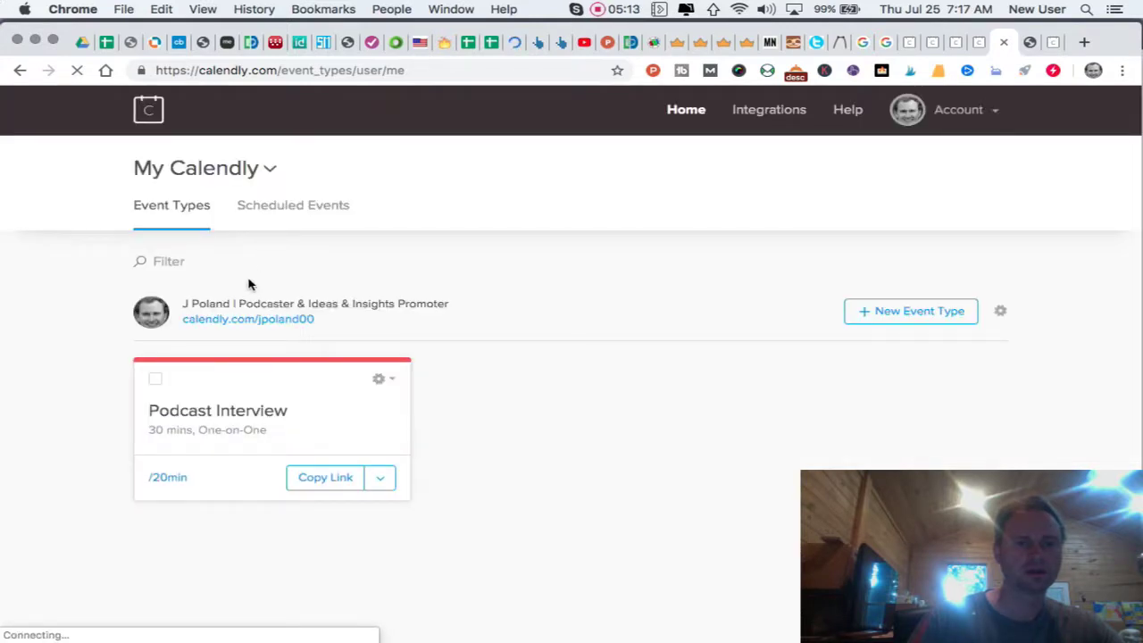
View the Podcast Interview event from the account's public scheduling page and check the calendar connection page.
click(282, 320)
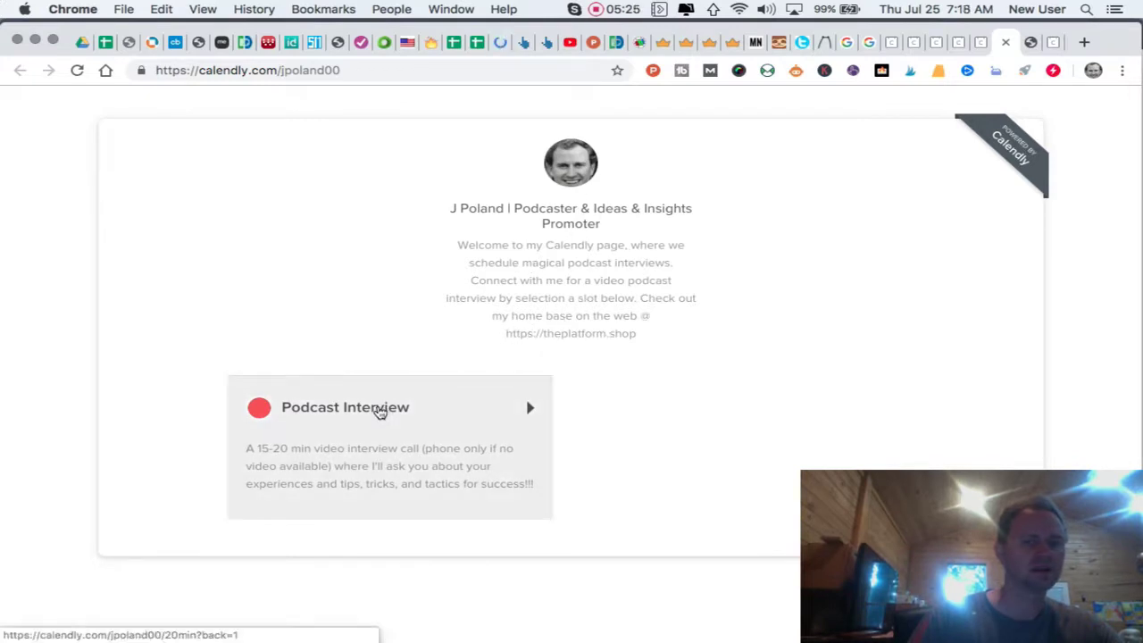
click(378, 408)
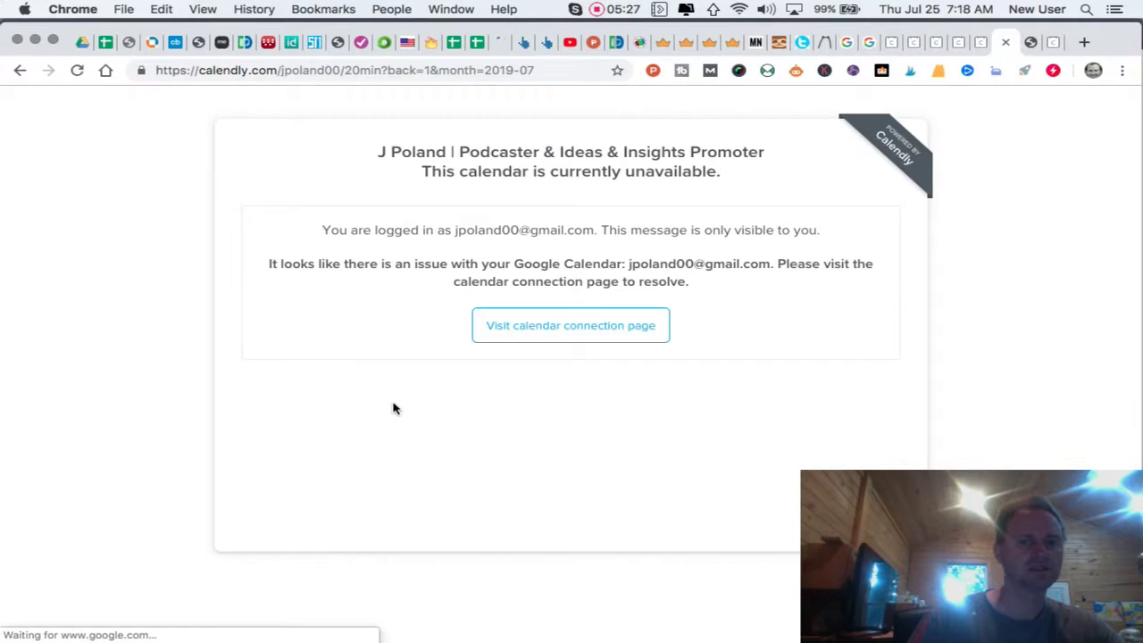
click(549, 336)
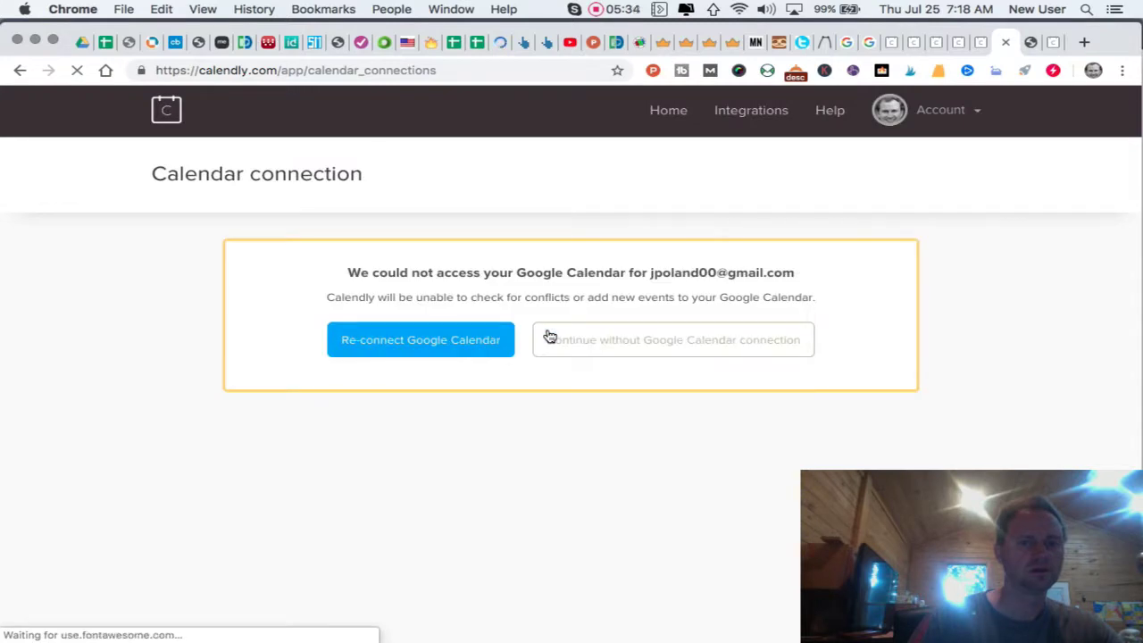
click(19, 71)
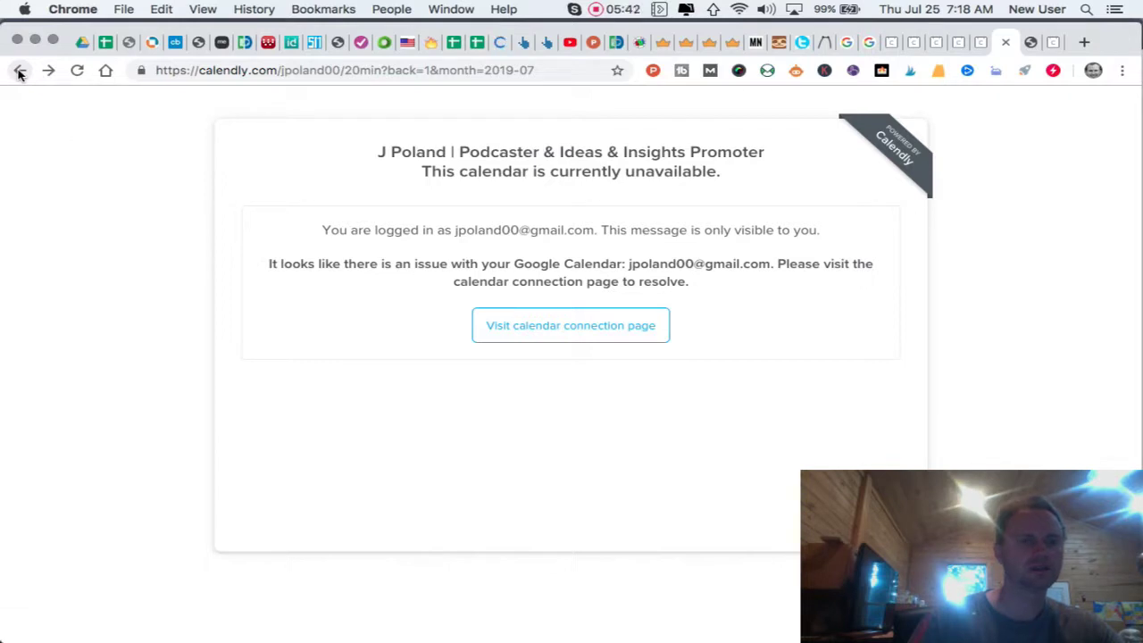
Return to the event types list and open the Podcast Interview event's "When can people book this event?" settings for editing.
click(980, 49)
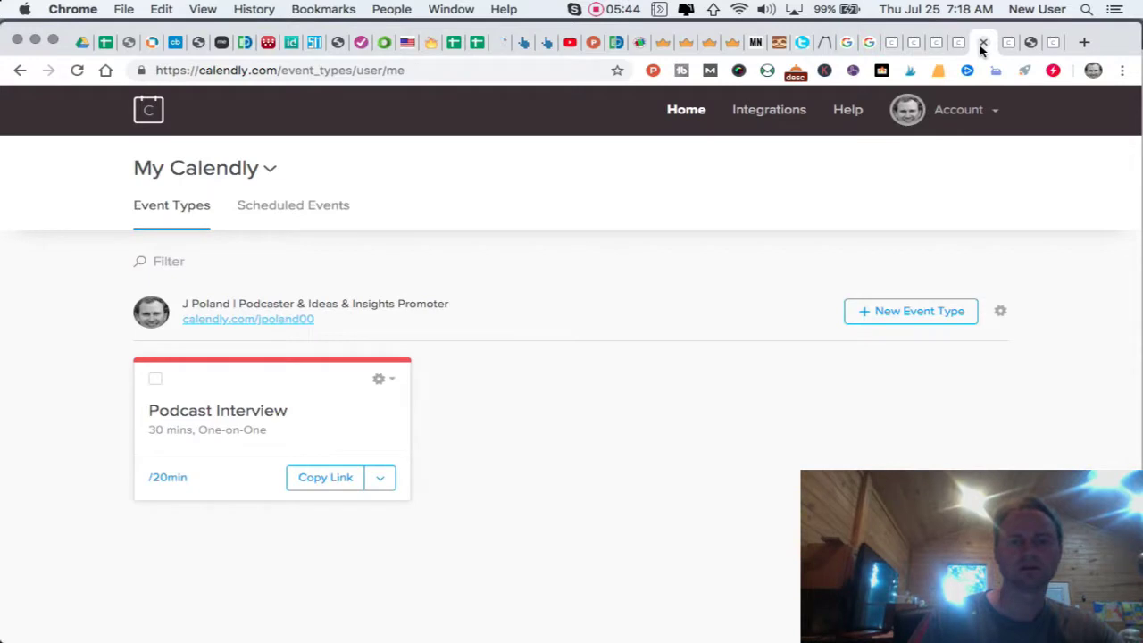
click(383, 379)
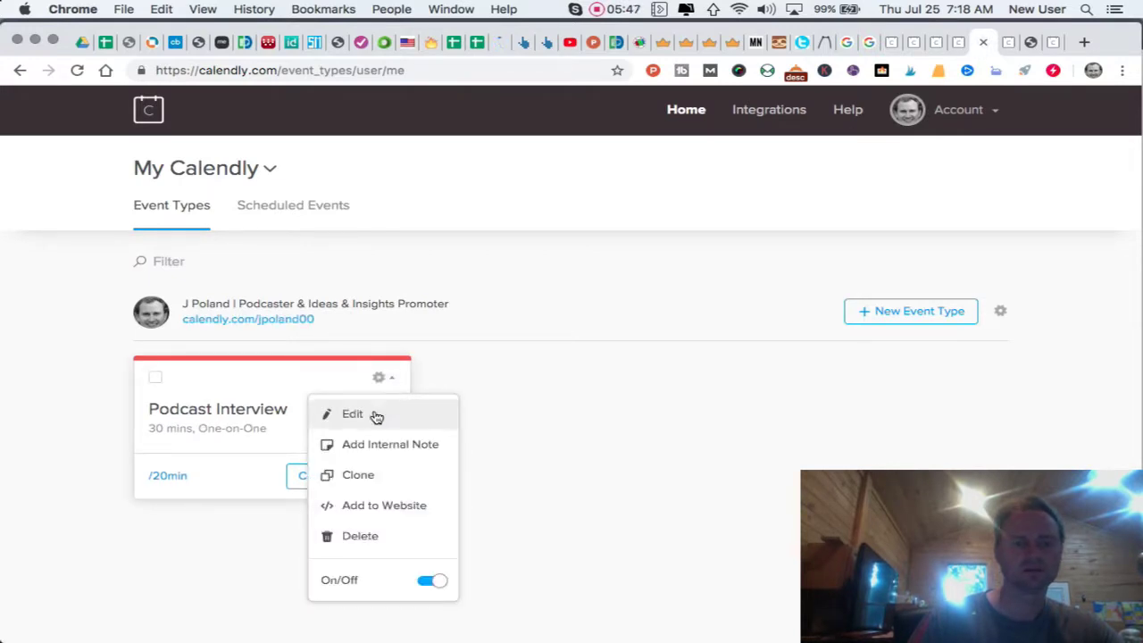
click(376, 417)
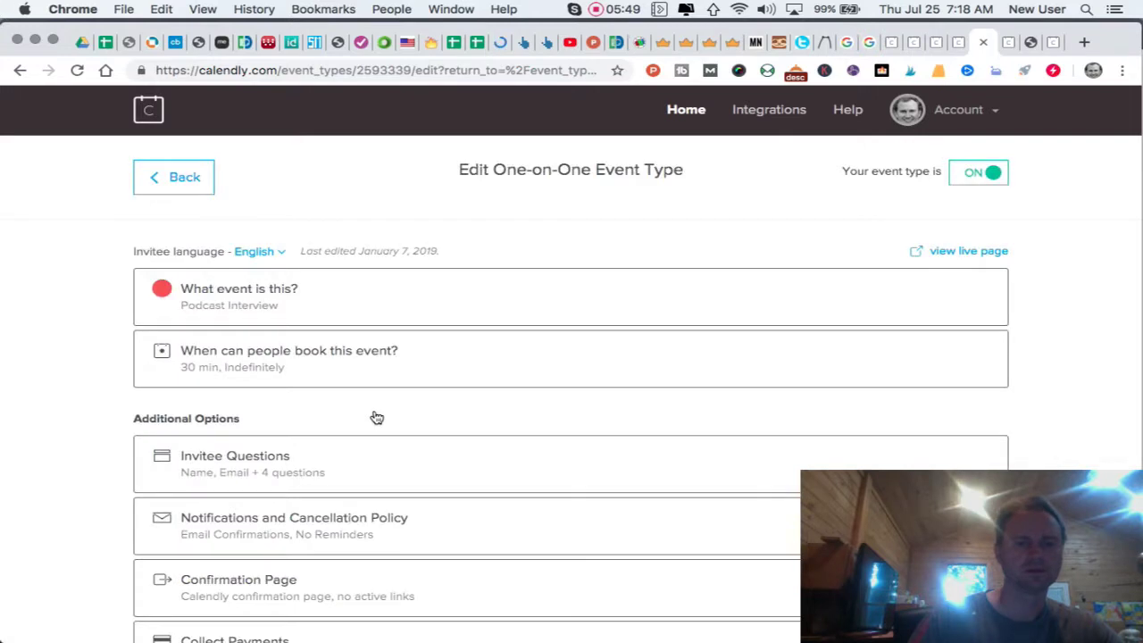
click(357, 349)
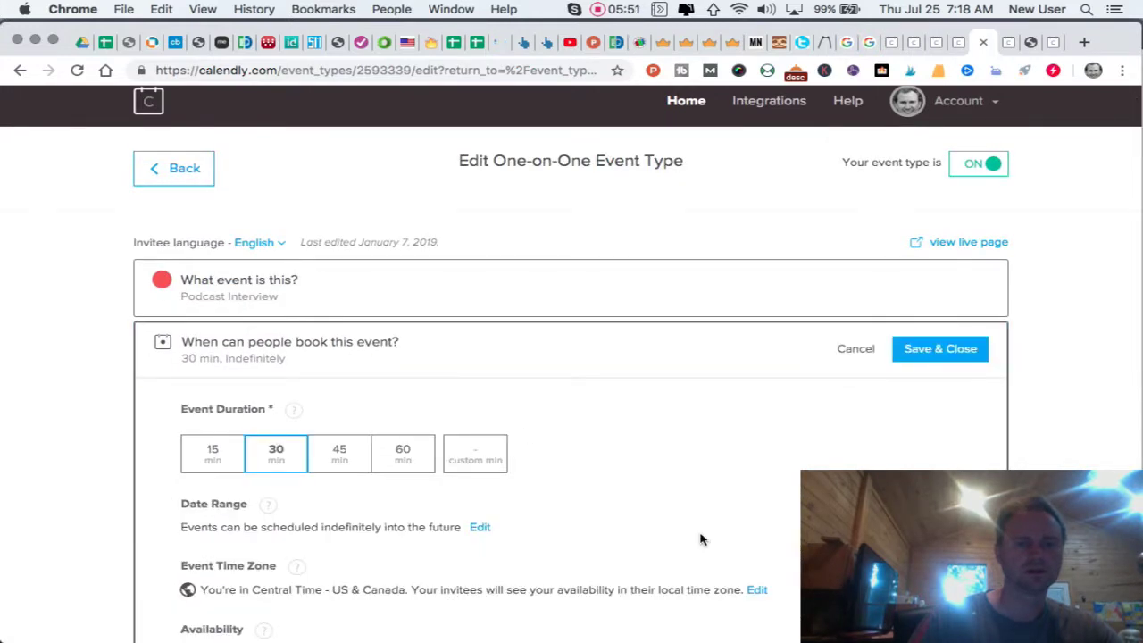
Review the event's time zone, weekly availability hours and Secret Event option in the booking settings.
scroll(701, 540, down, 5)
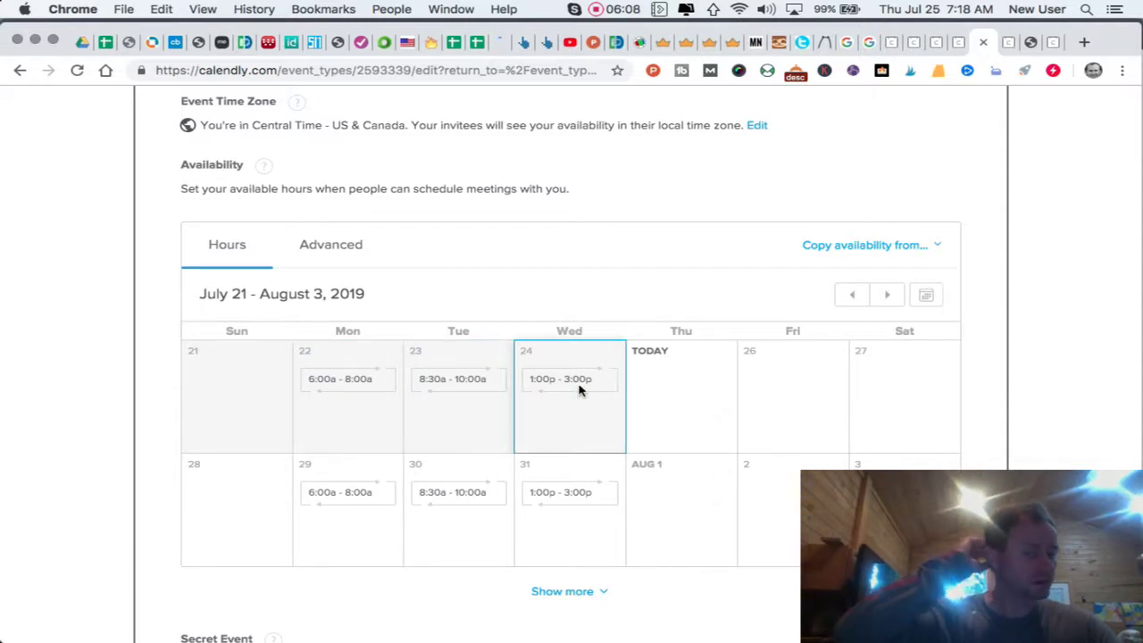
scroll(579, 389, down, 5)
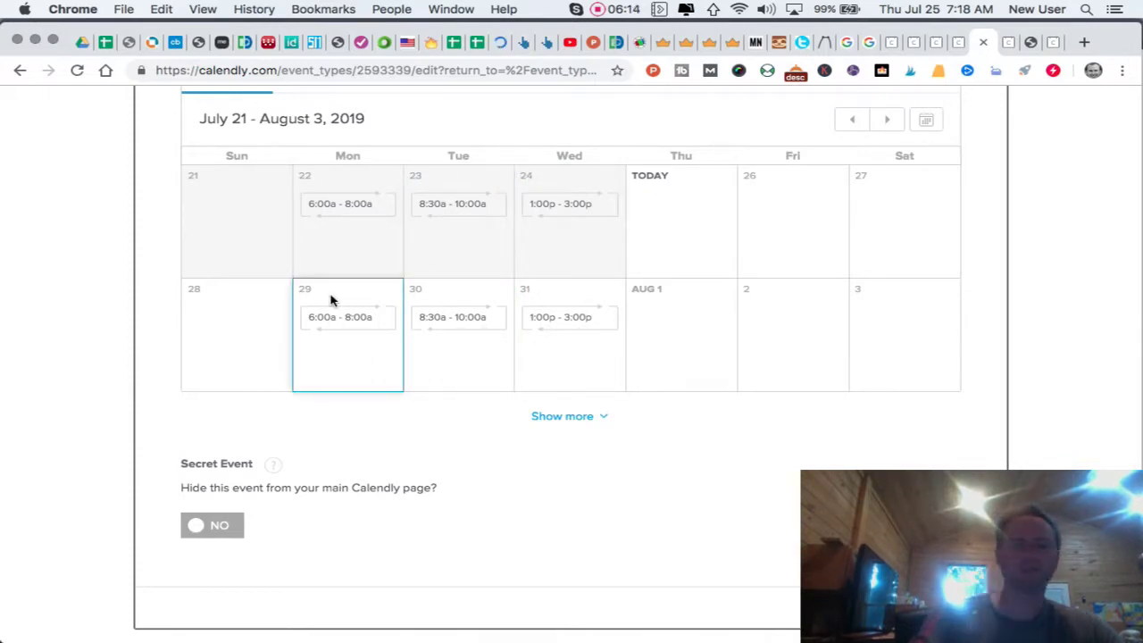
scroll(330, 301, up, 2)
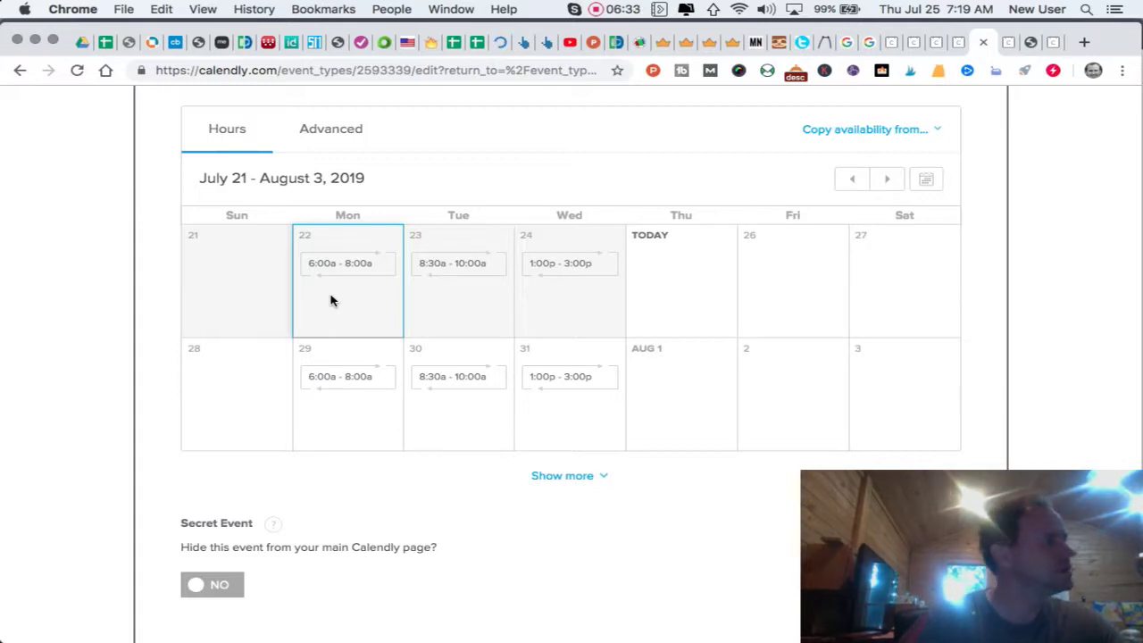
scroll(336, 298, up, 1)
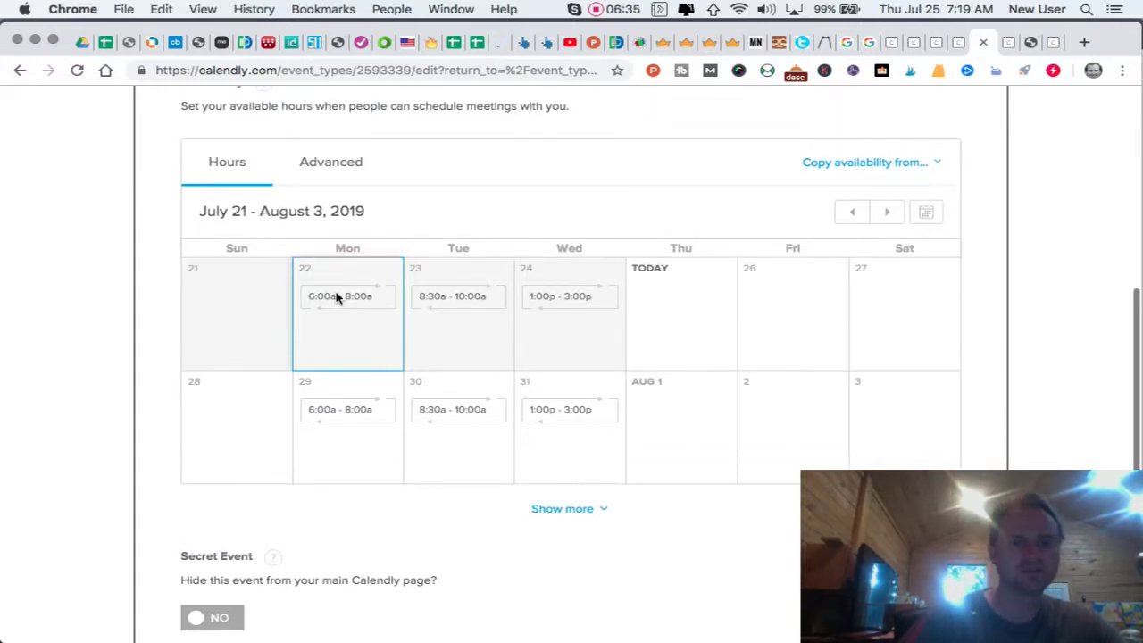
scroll(788, 176, up, 6)
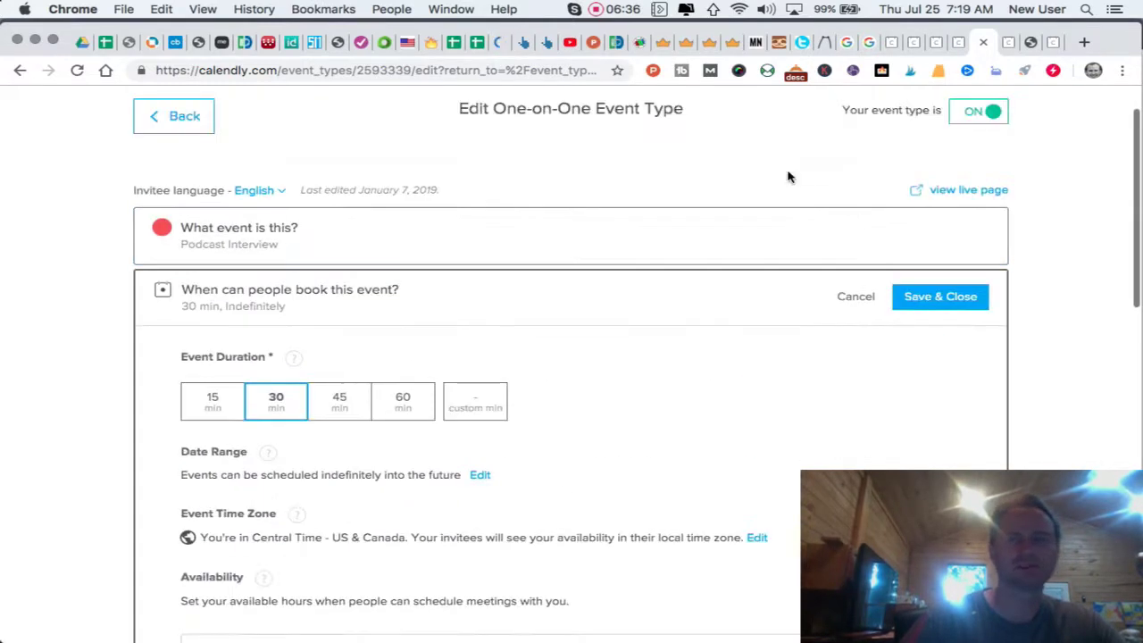
Go to the Full Armor Gun Range classes page, start registration and open the Full Armor LTC Class booking calendar.
click(1023, 43)
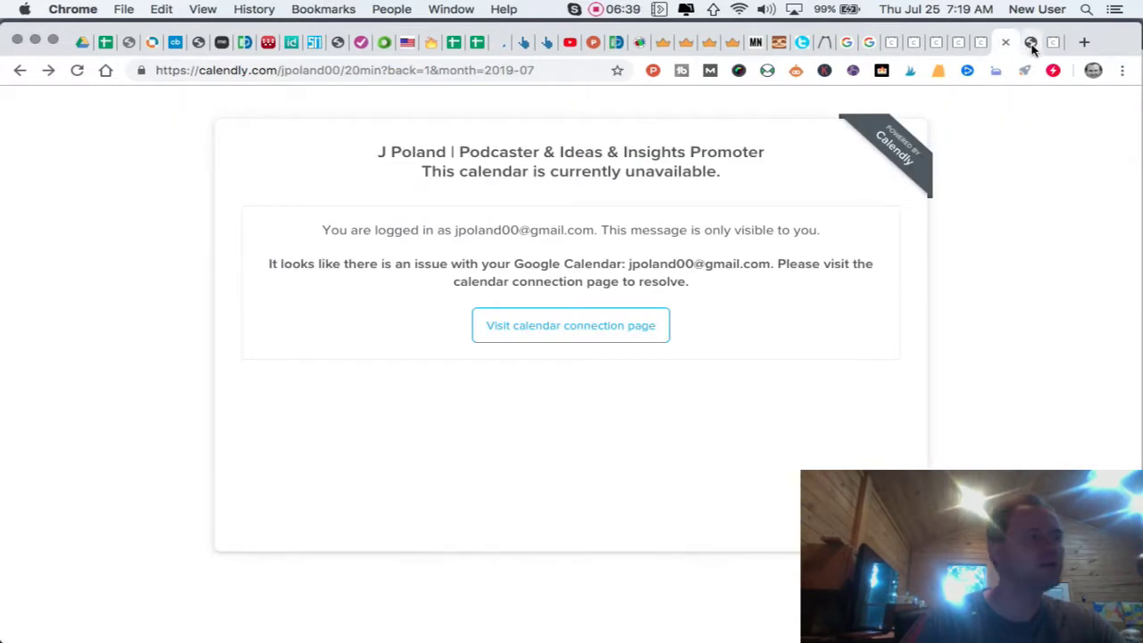
click(1031, 45)
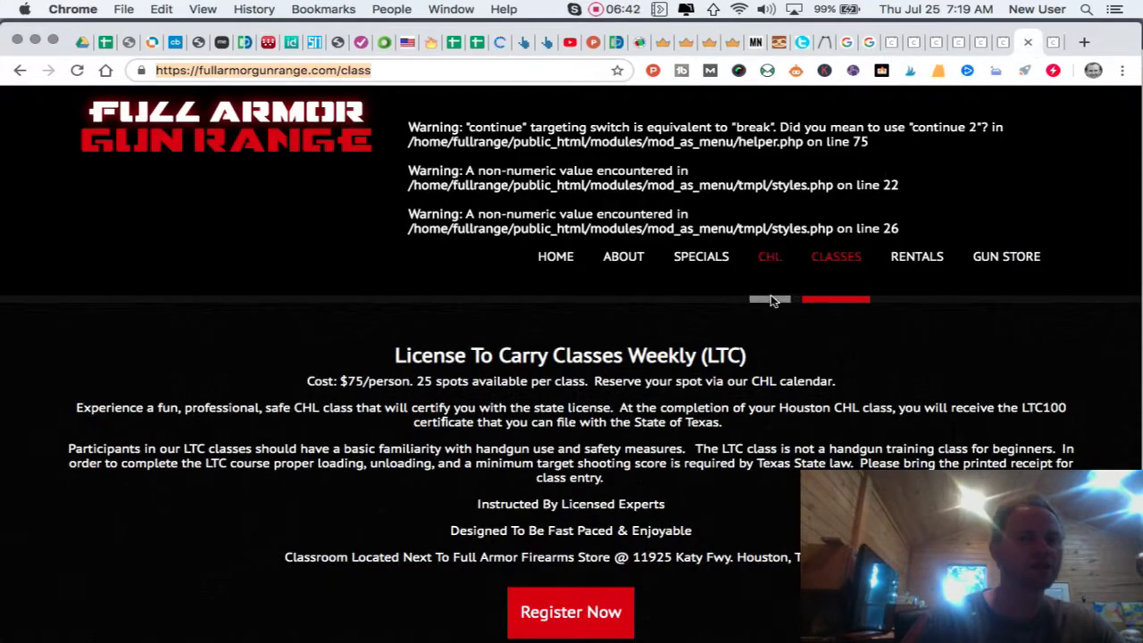
scroll(773, 301, down, 3)
scroll(773, 302, up, 3)
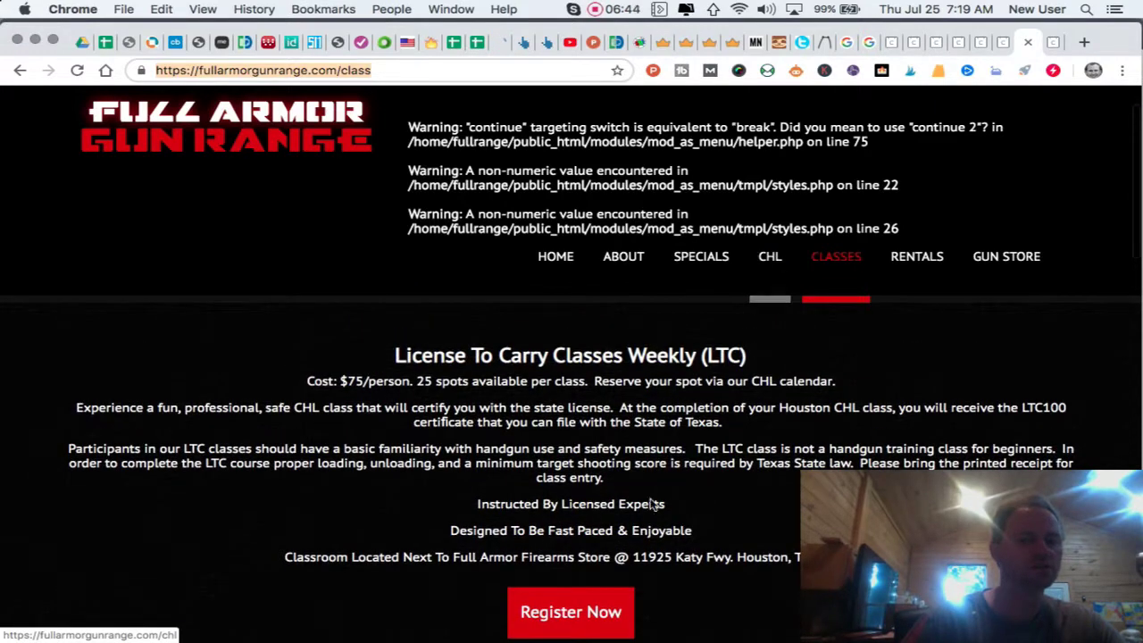
click(579, 612)
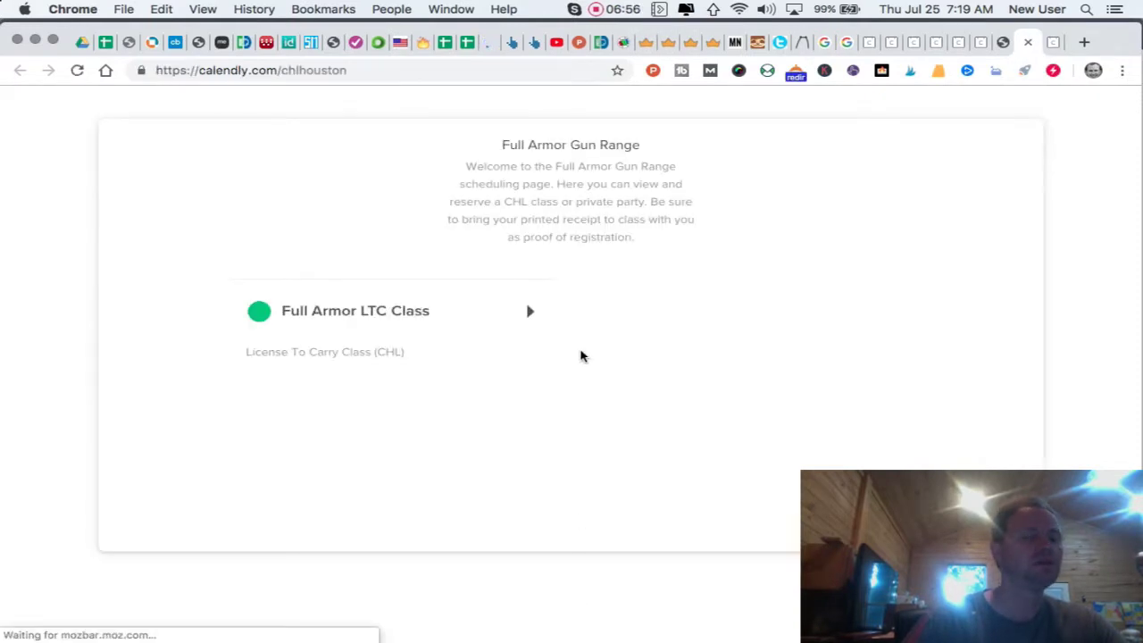
click(353, 309)
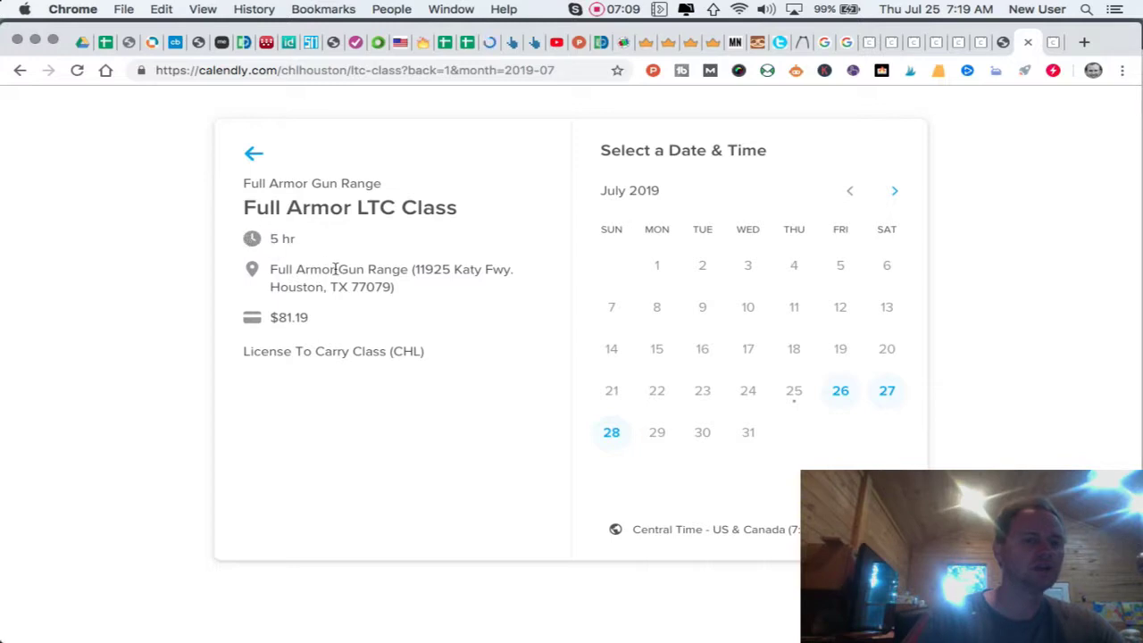
Choose and confirm the 9:00am slot on Friday, August 2, 2019 for the Full Armor LTC Class.
drag(308, 317, 271, 319)
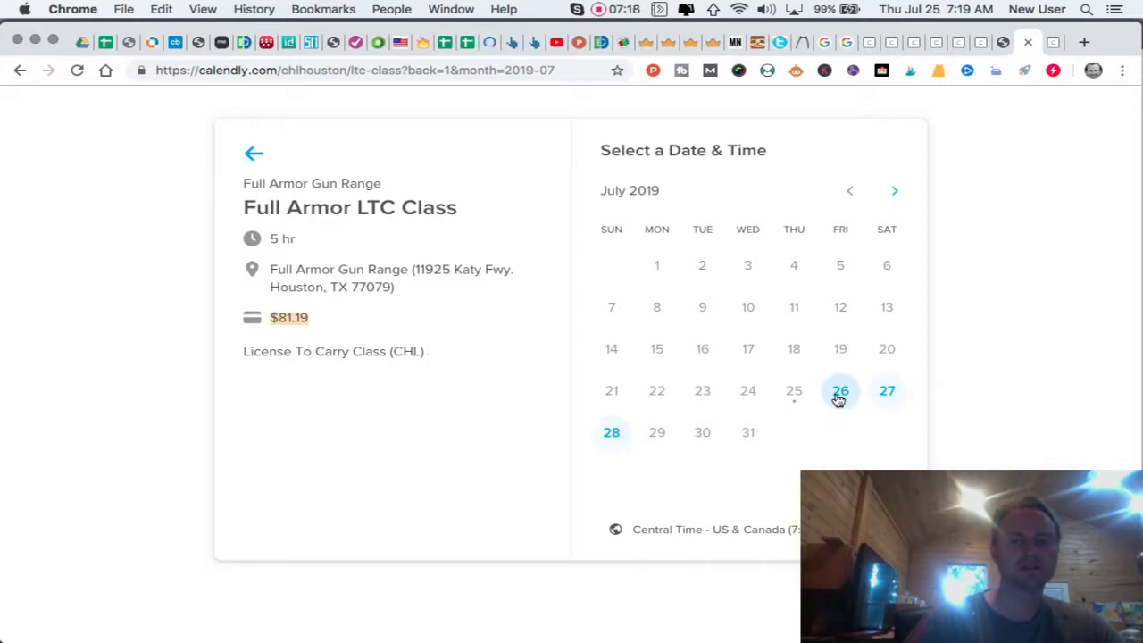
click(898, 184)
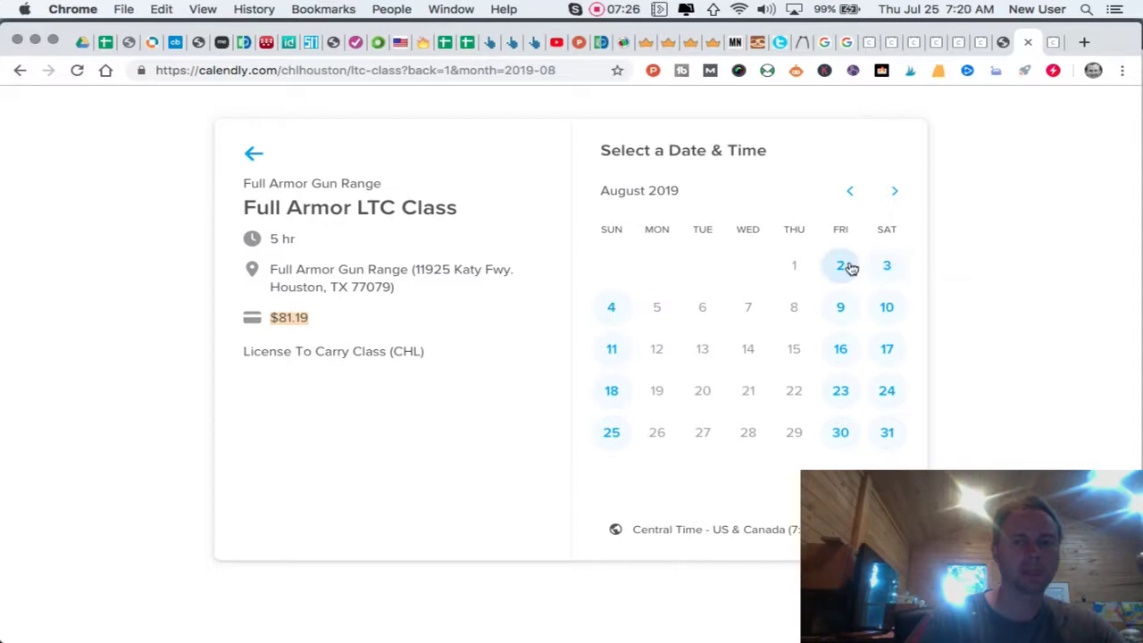
click(845, 307)
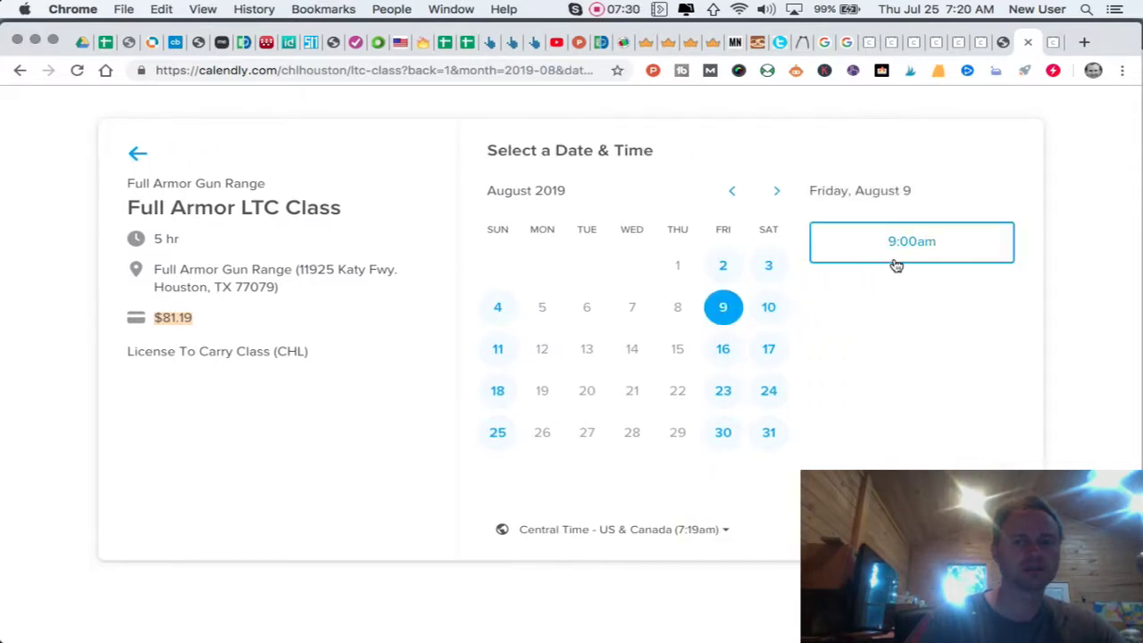
click(725, 264)
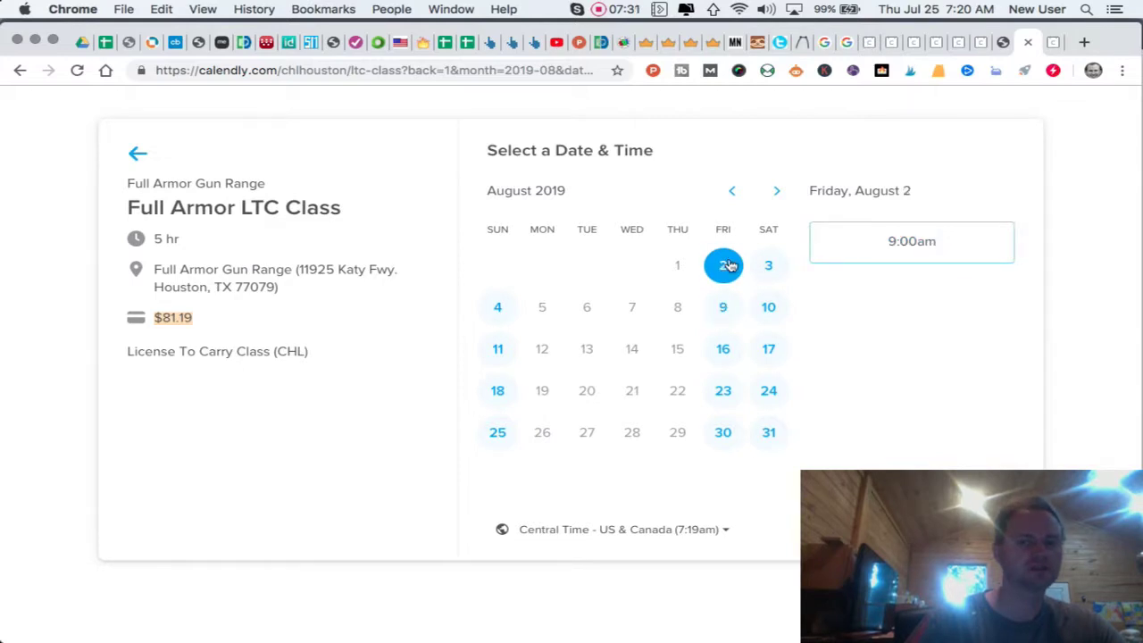
click(900, 249)
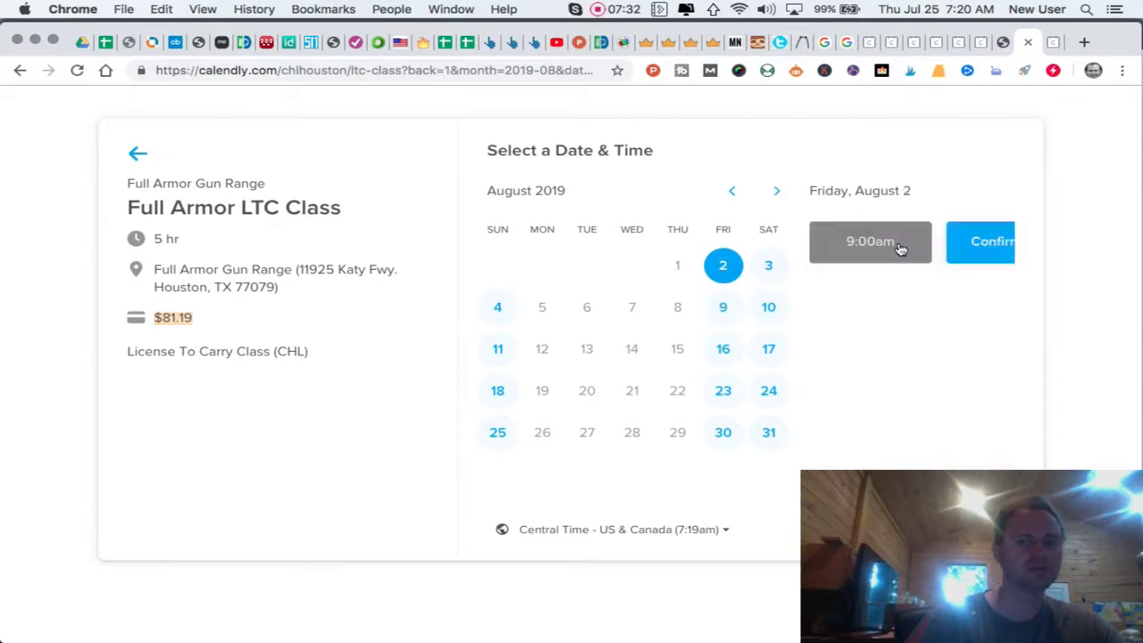
click(945, 244)
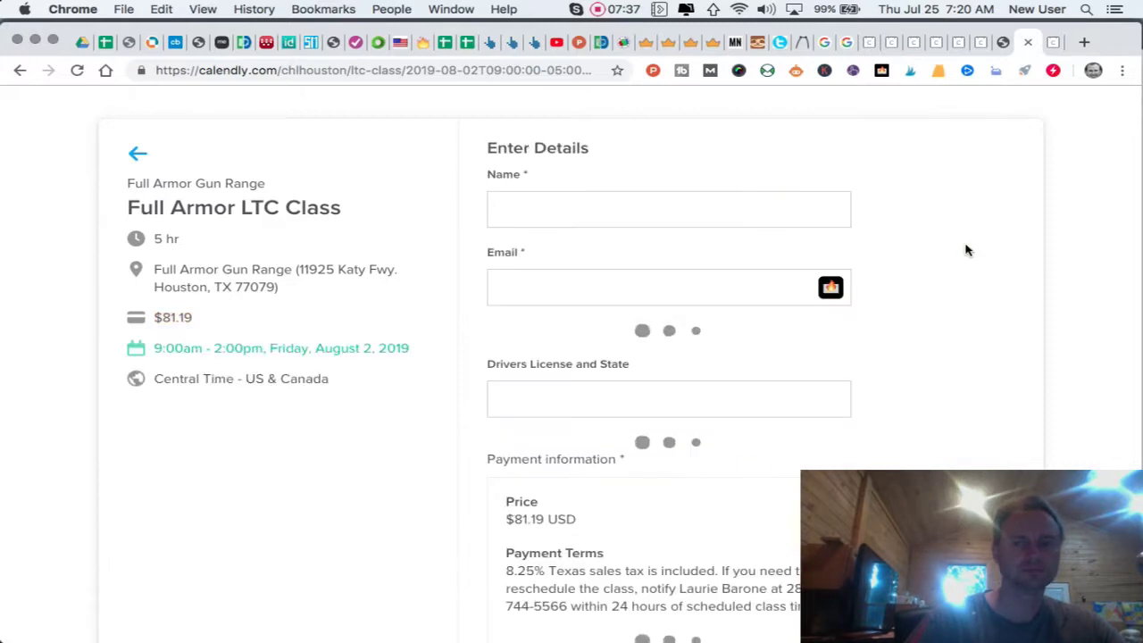
Review the class booking form, including the contact and driver's license fields, text reminder, price, payment terms and PayPal option.
scroll(919, 304, down, 1)
scroll(919, 304, down, 5)
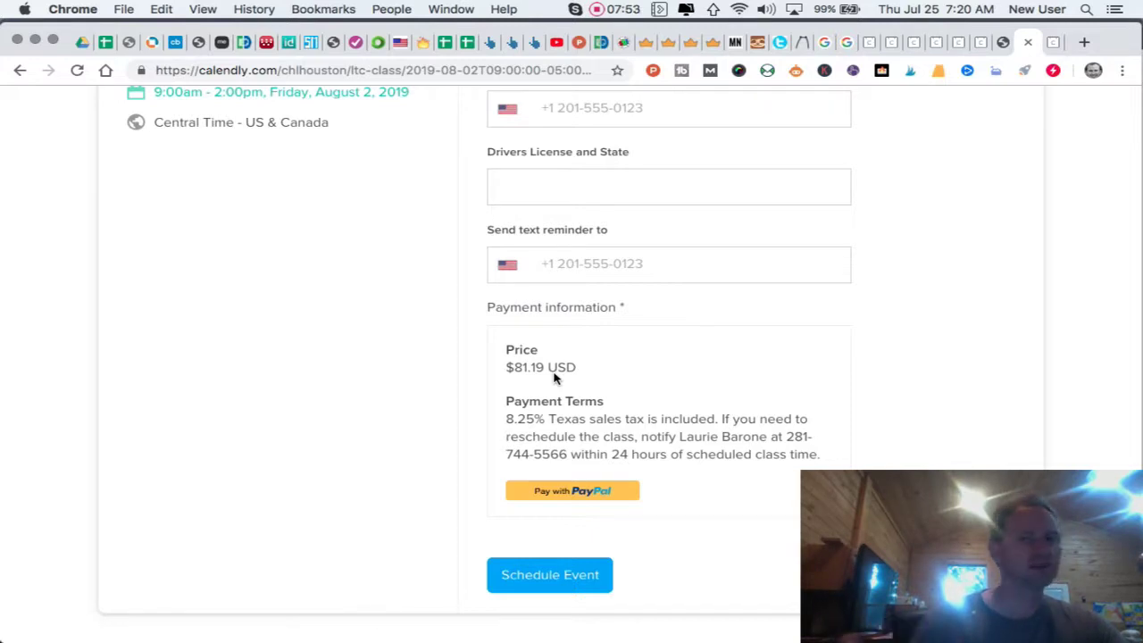
scroll(553, 377, up, 3)
scroll(553, 378, up, 1)
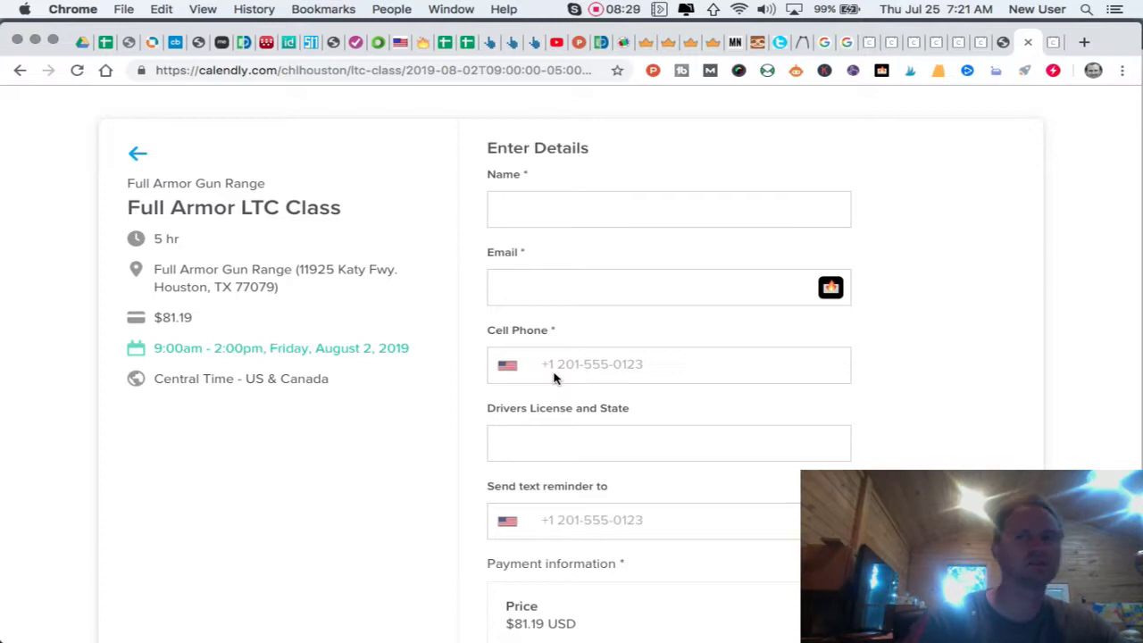
scroll(540, 435, down, 5)
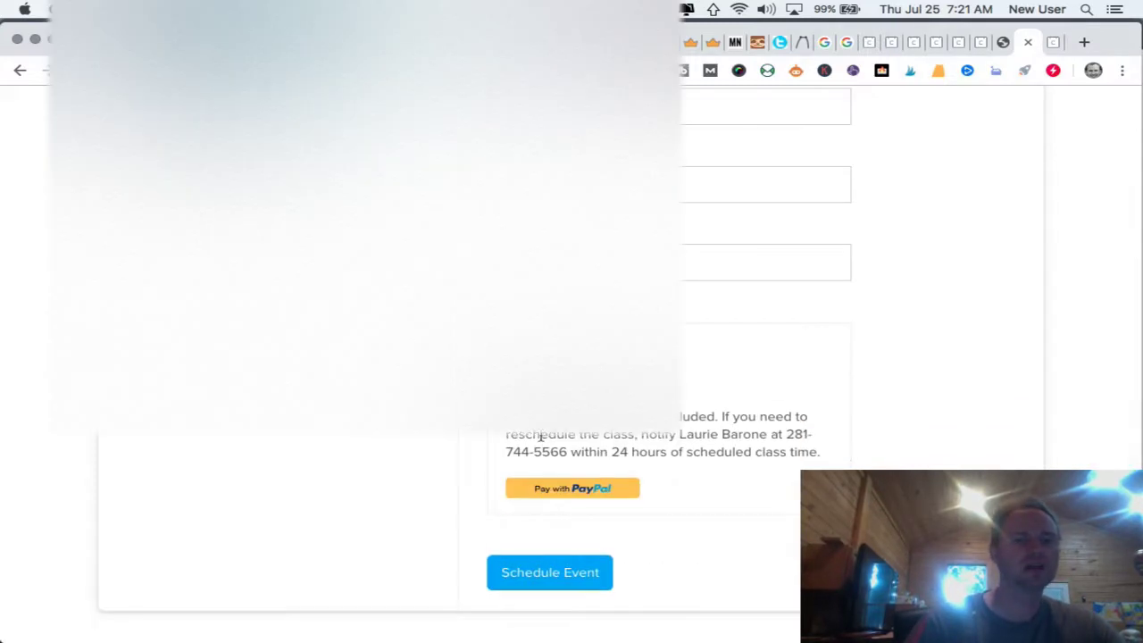
scroll(540, 435, up, 2)
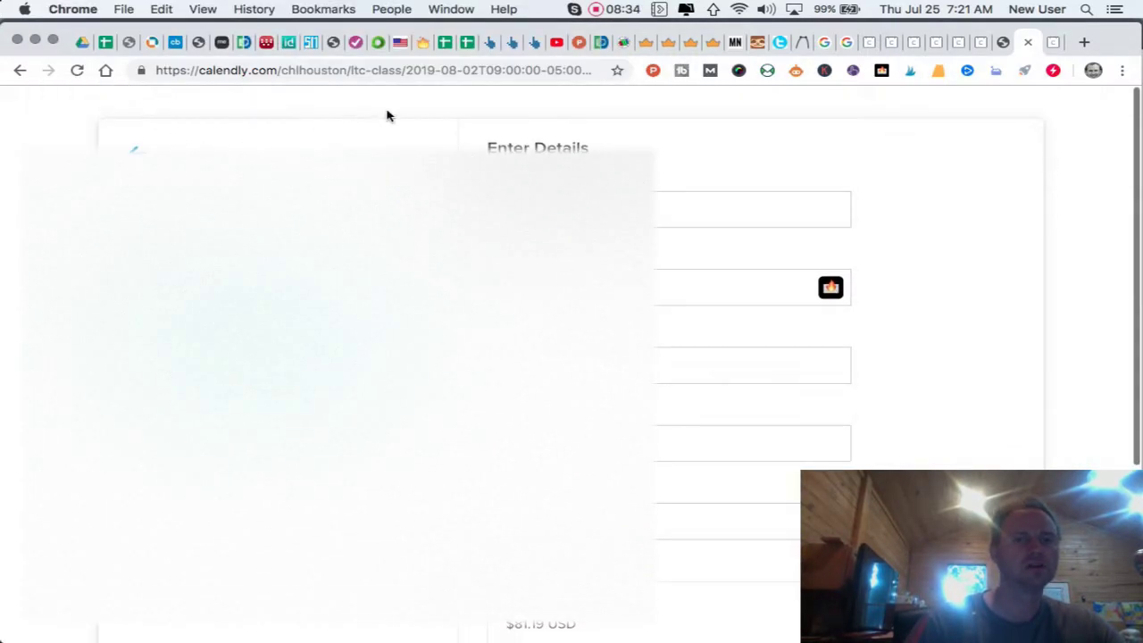
click(598, 13)
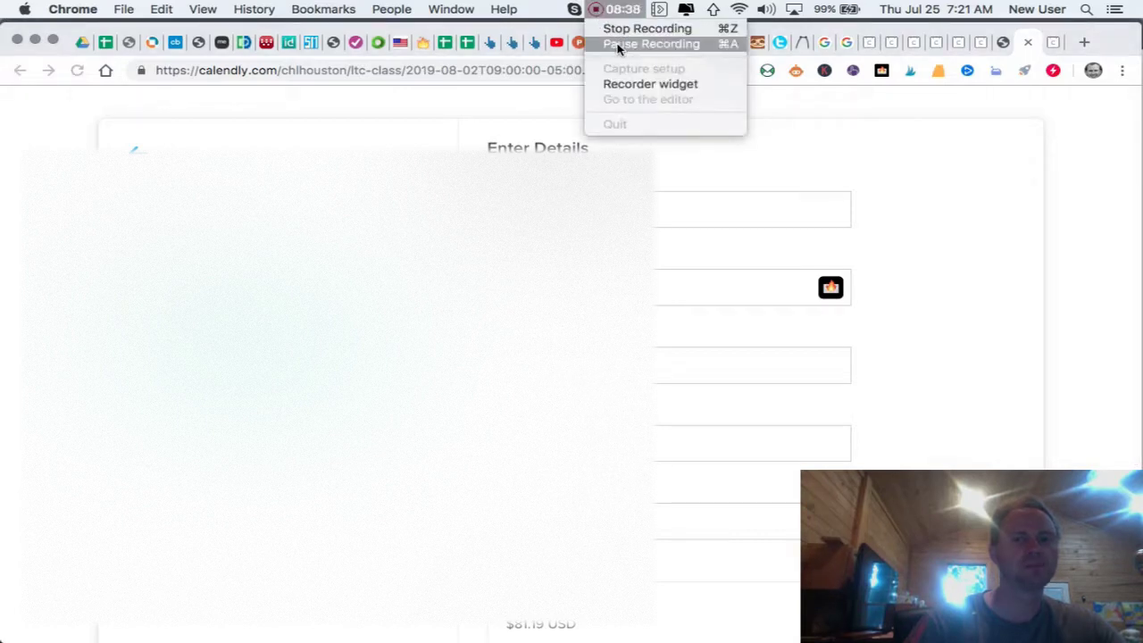
click(618, 44)
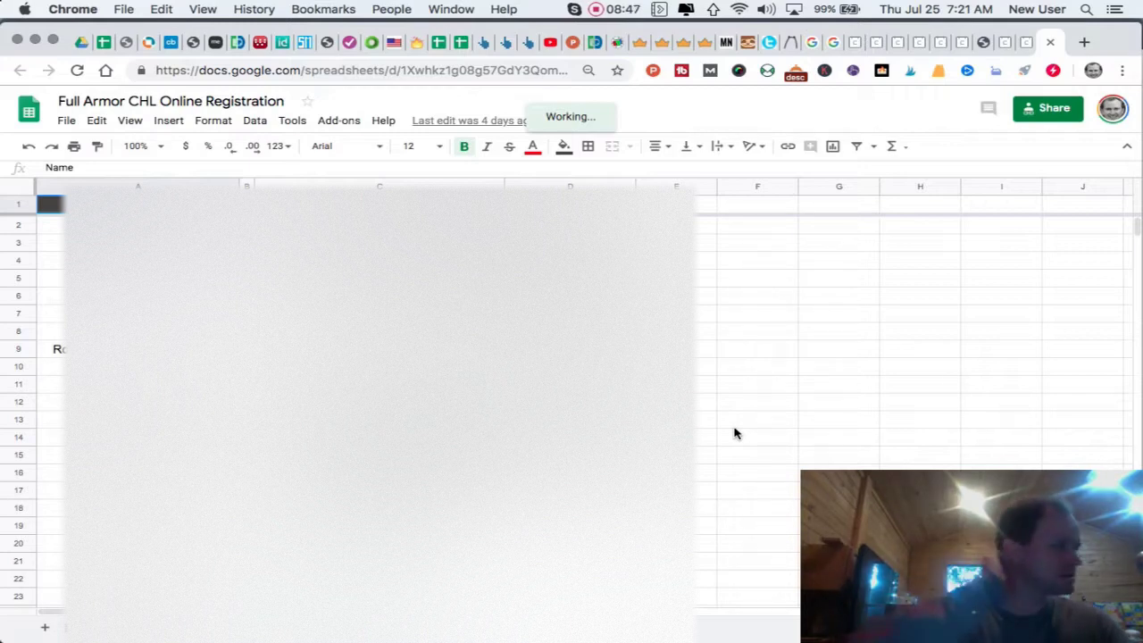
Look through the registration rows in the Full Armor CHL Online Registration spreadsheet.
scroll(357, 402, down, 3)
scroll(357, 402, down, 3)
scroll(357, 402, down, 19)
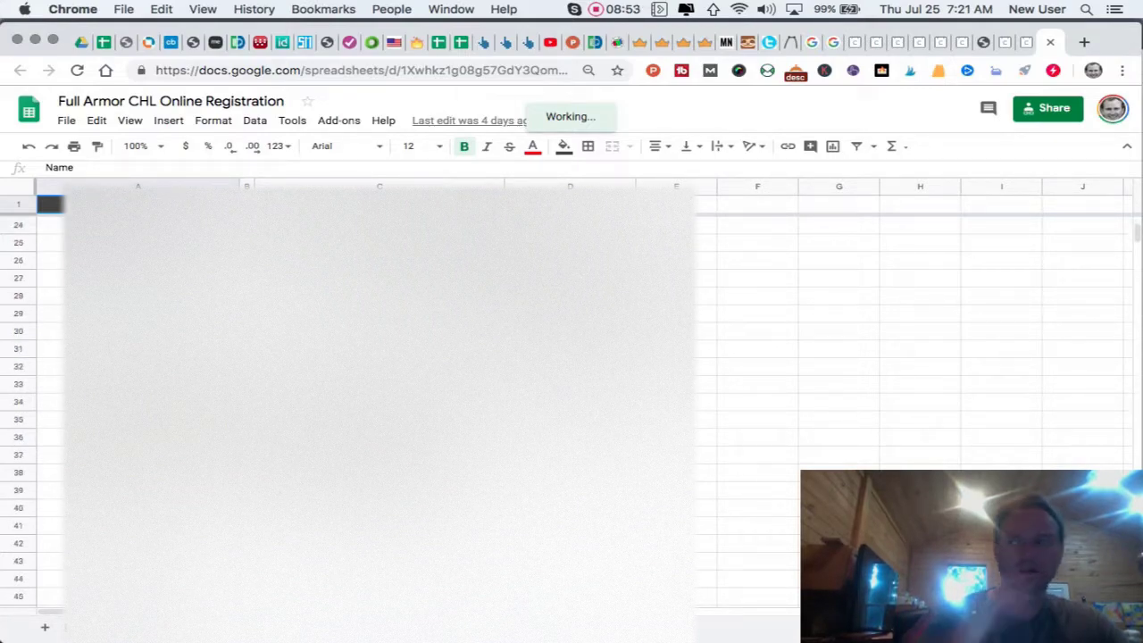
scroll(357, 402, down, 20)
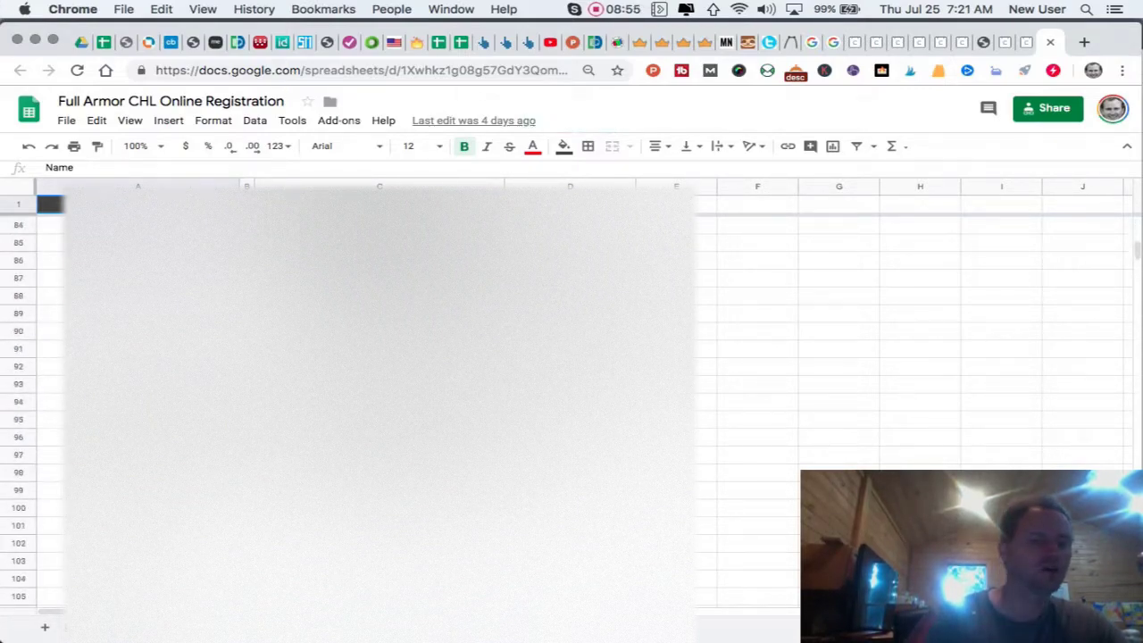
scroll(357, 402, down, 20)
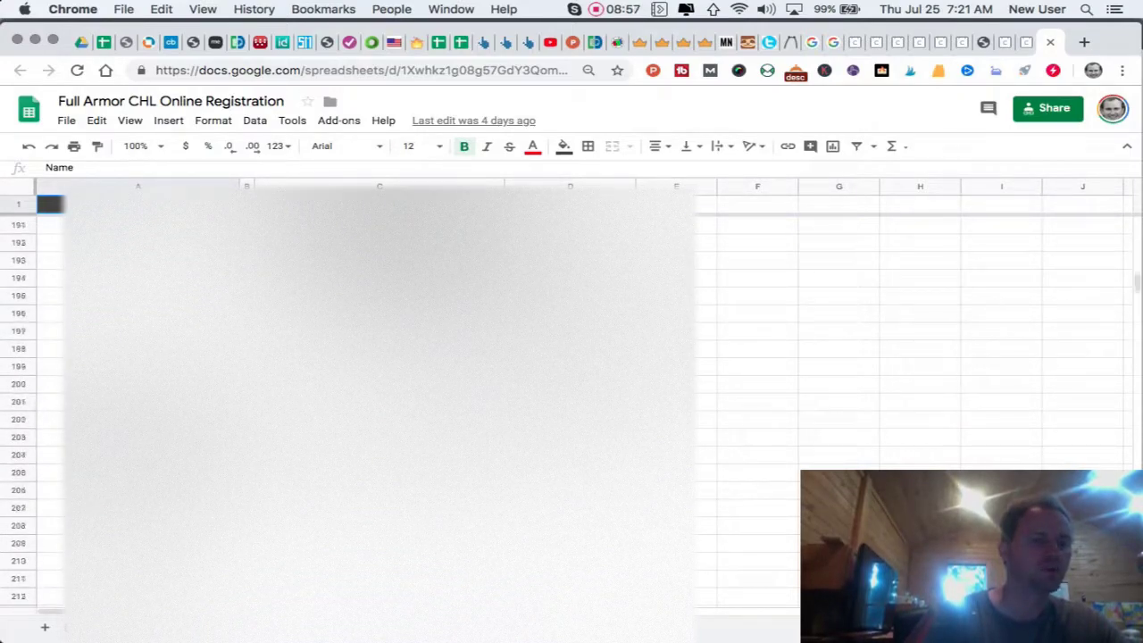
Examine the most recent class registrations around rows 327 and 328, including their date and time entries in column D.
scroll(357, 401, down, 20)
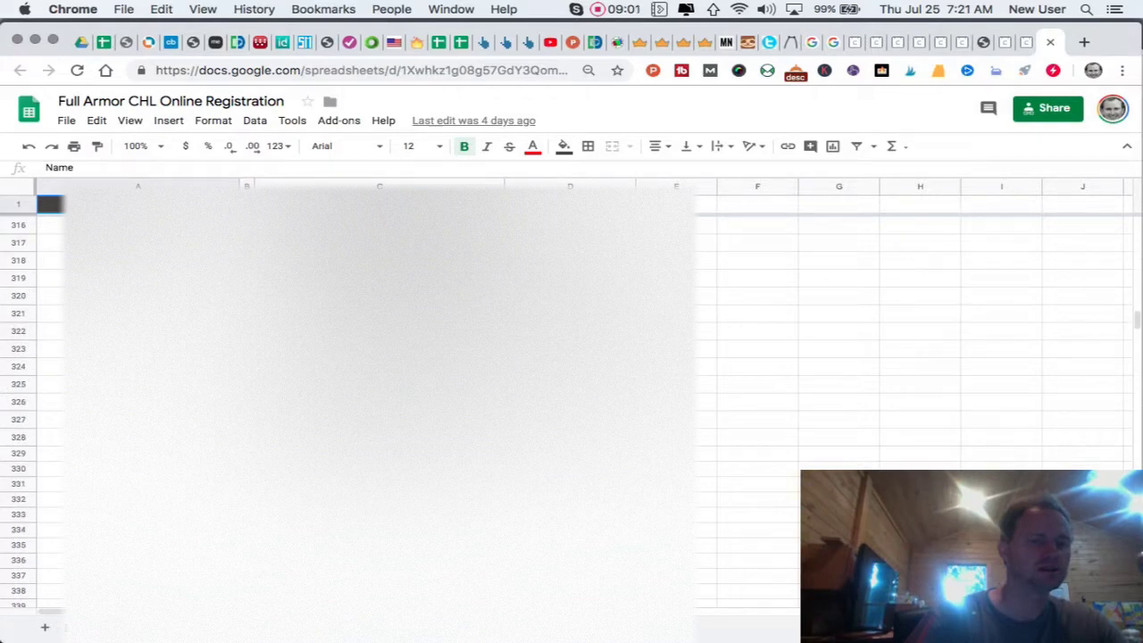
click(570, 438)
click(379, 437)
click(569, 438)
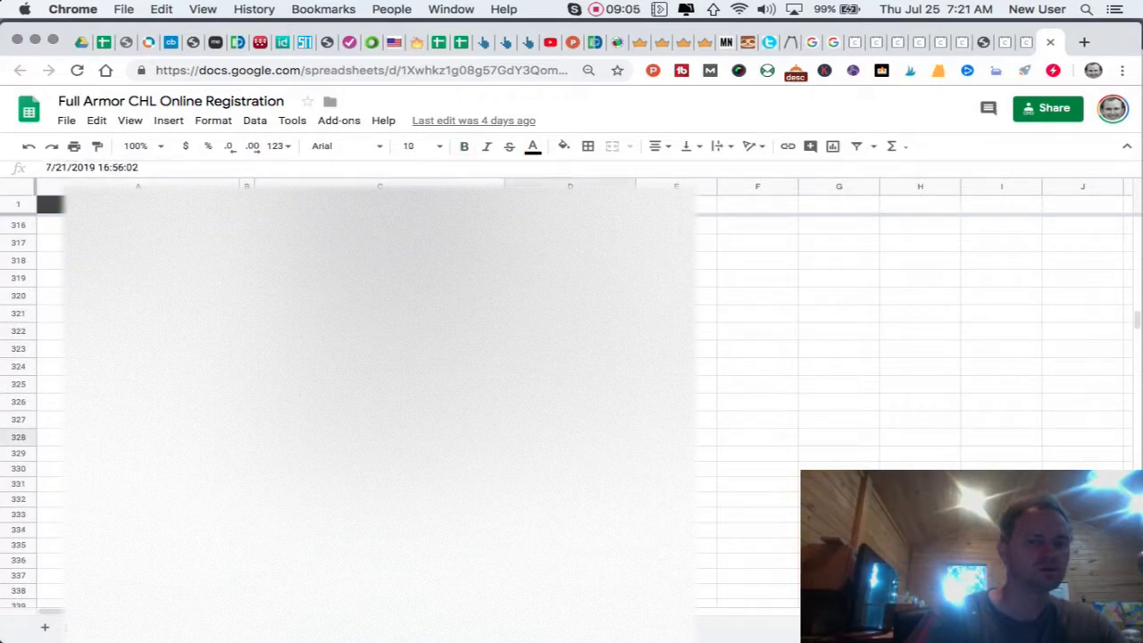
click(570, 419)
scroll(572, 402, down, 4)
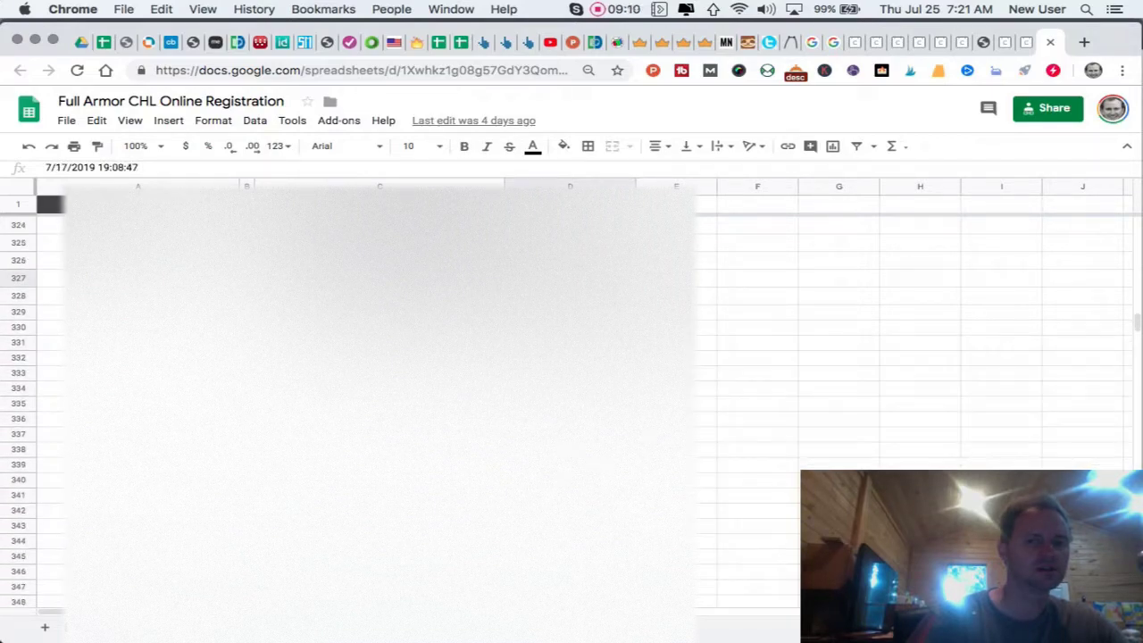
scroll(571, 402, down, 3)
Return to the first rows of the registration sheet, select empty cell F12, and close the spreadsheet.
scroll(571, 402, up, 20)
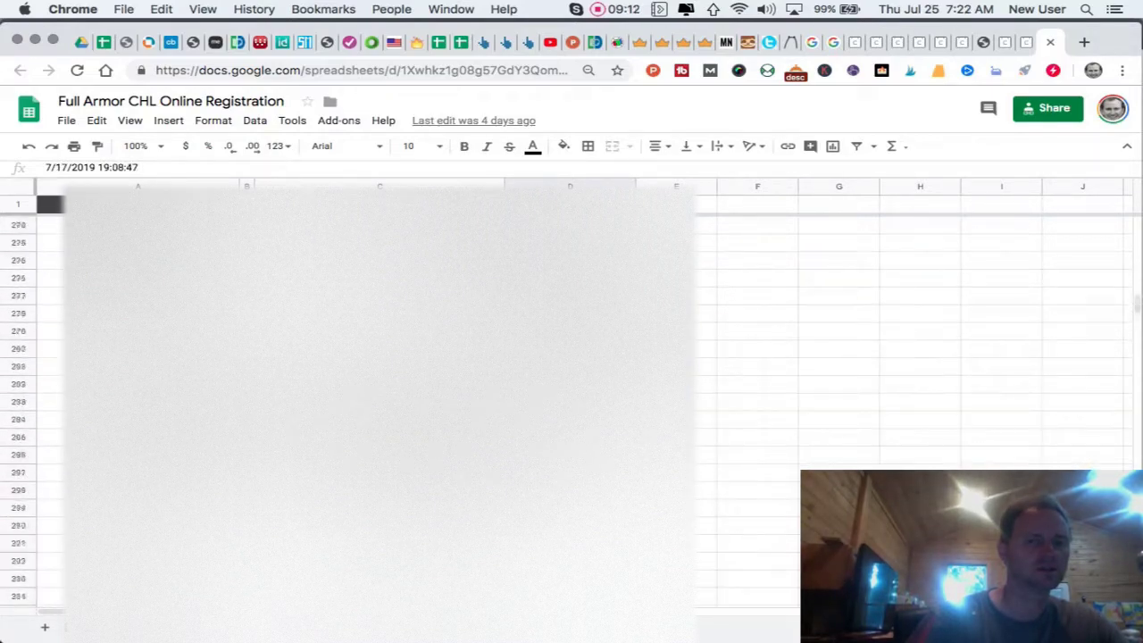
scroll(572, 402, up, 15)
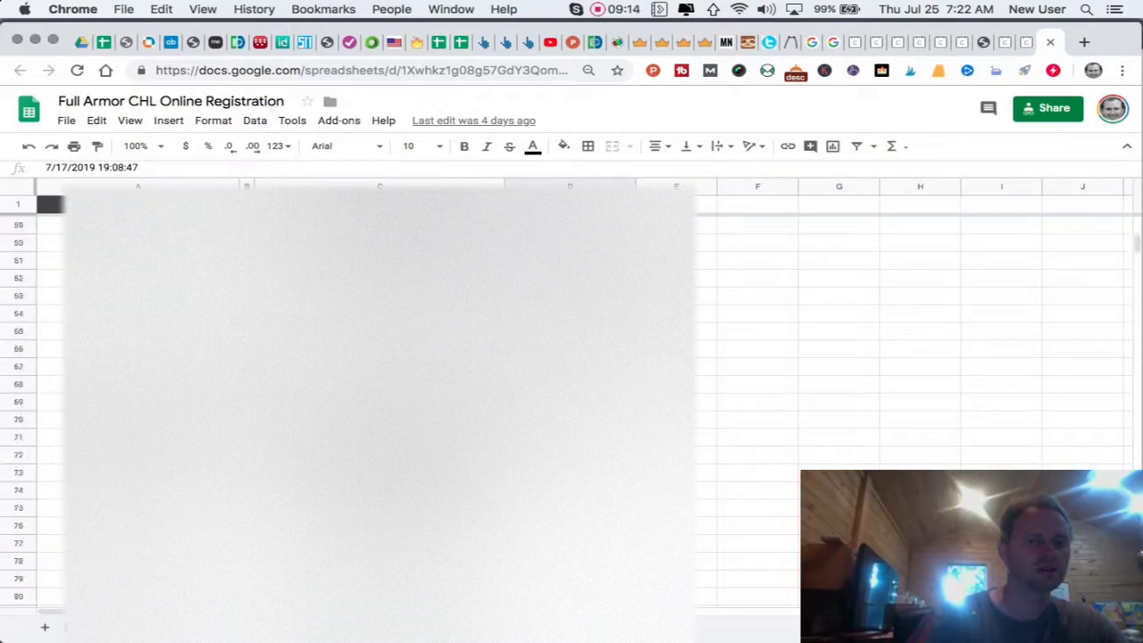
click(753, 404)
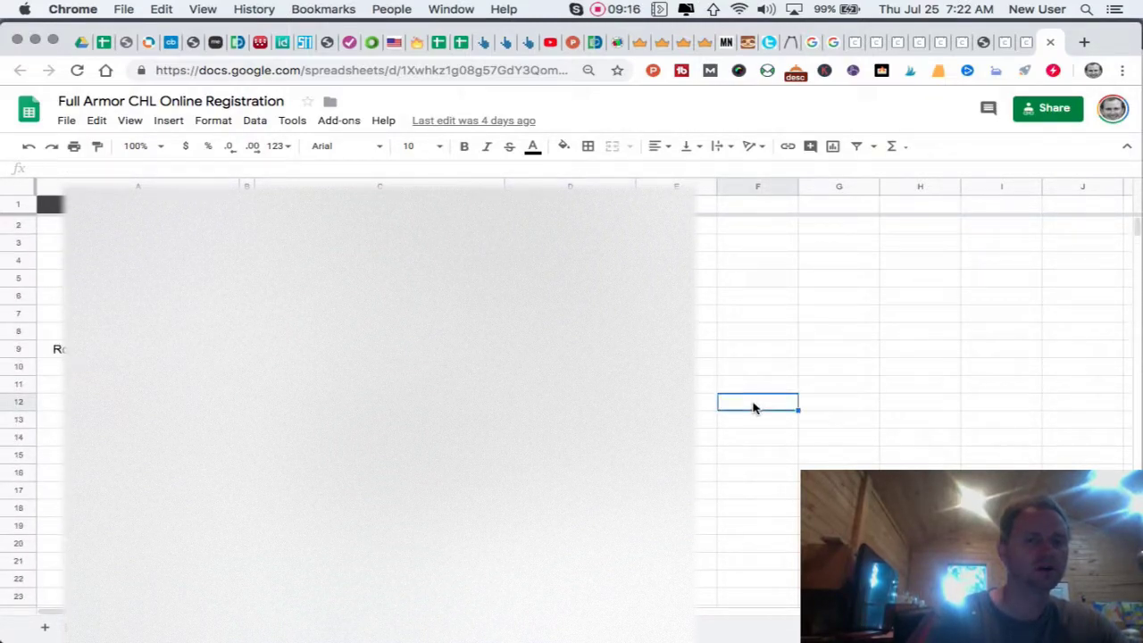
click(1053, 43)
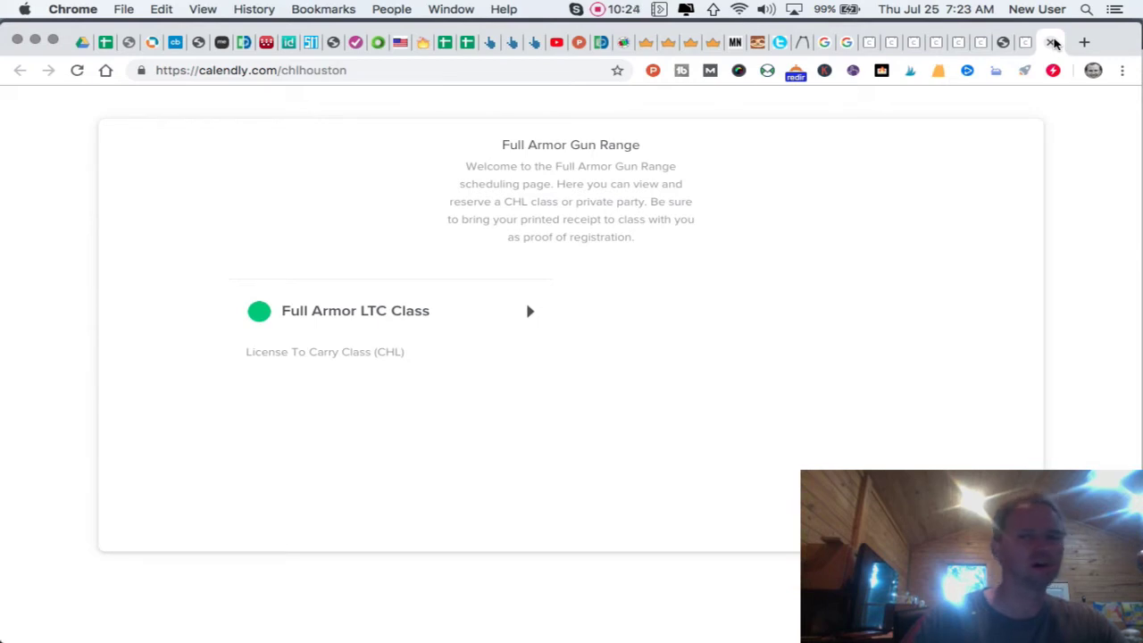
click(597, 9)
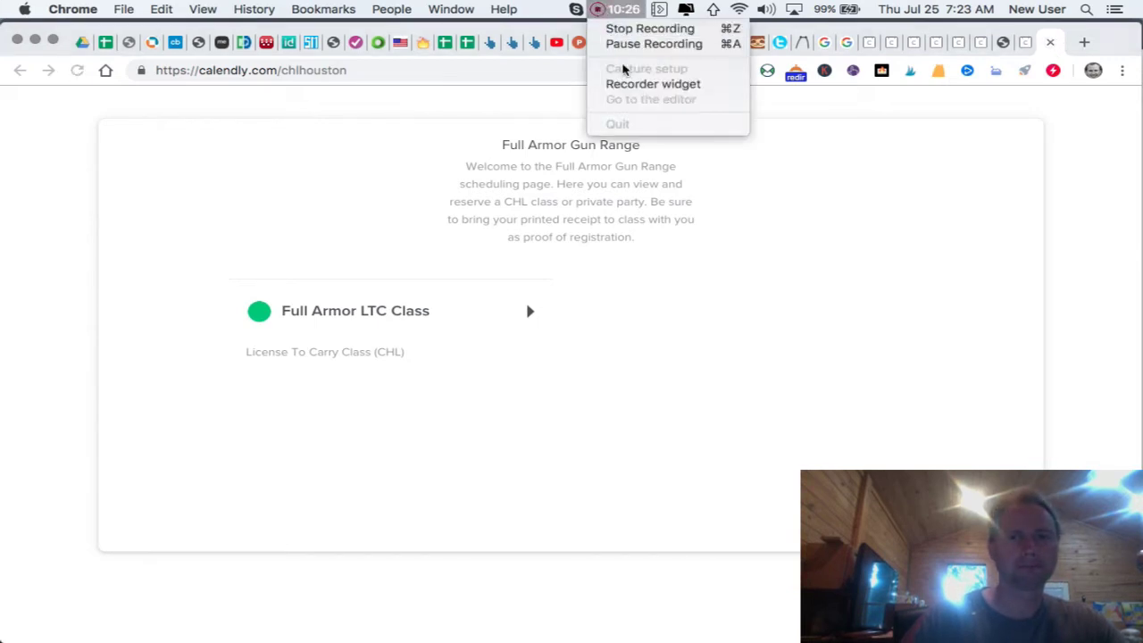